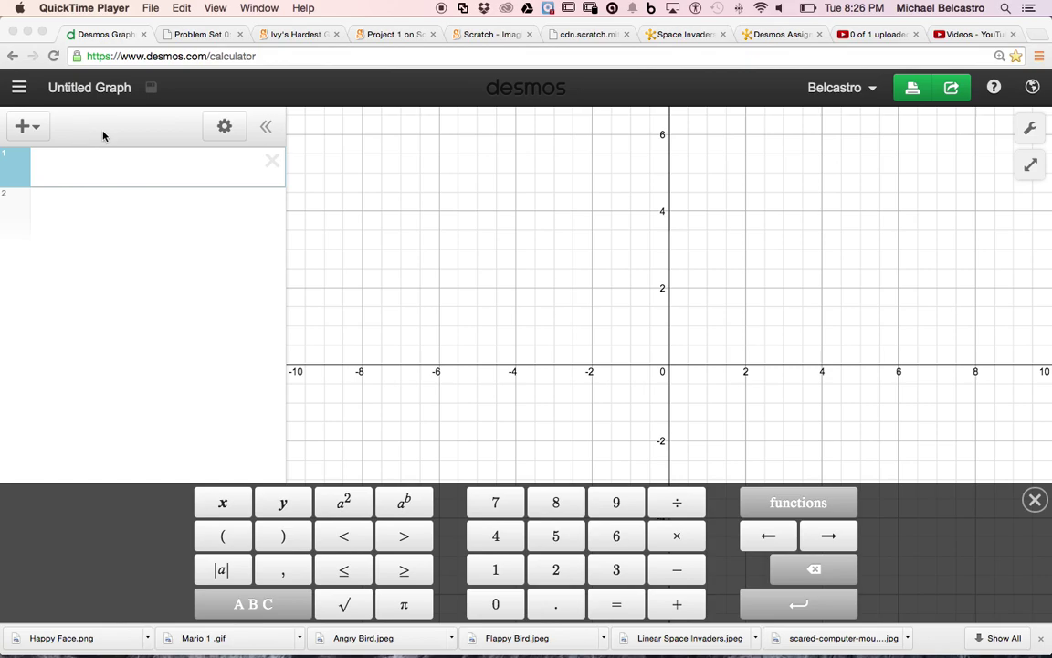
Step: Insert the Desktop image Mario 1 .gif into the graph, centred at (0, 0) with size 10 × 0.9
left_click(38, 128)
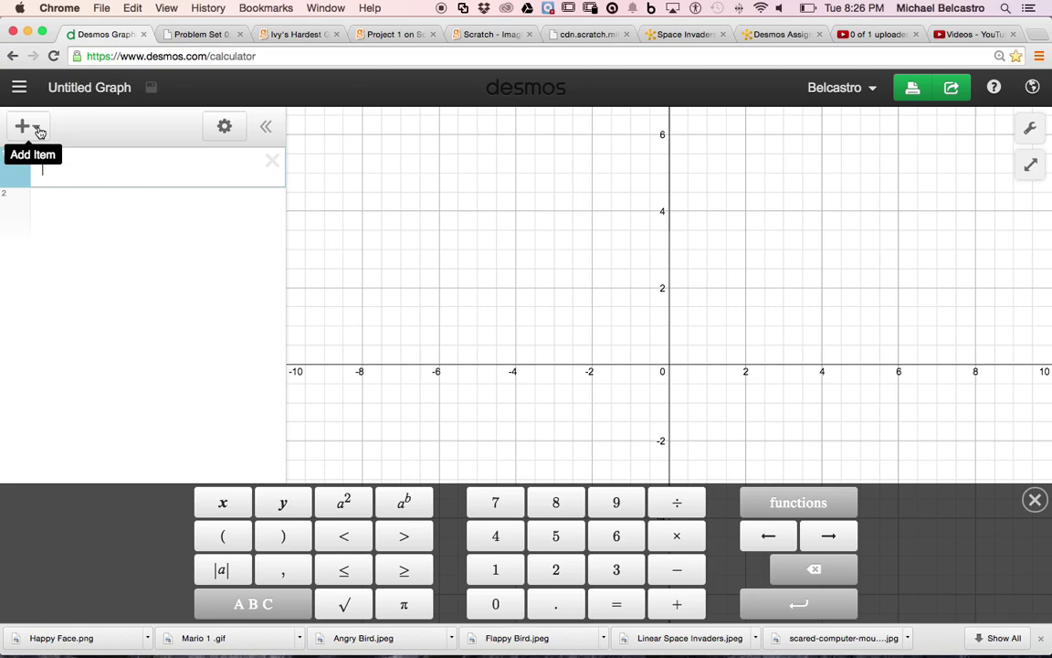
left_click(37, 127)
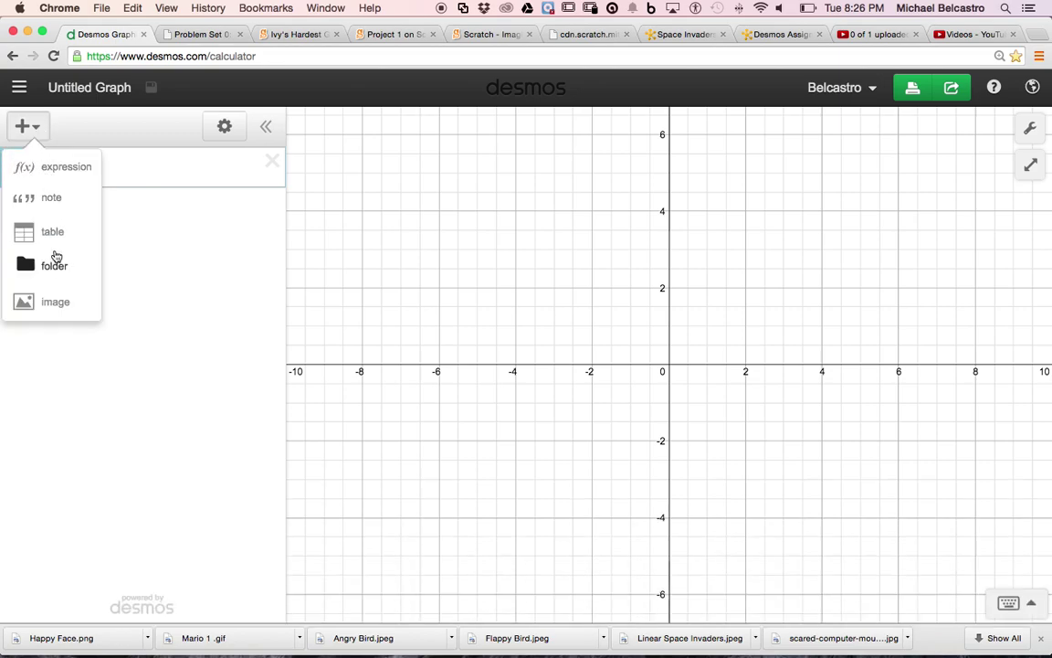
left_click(60, 303)
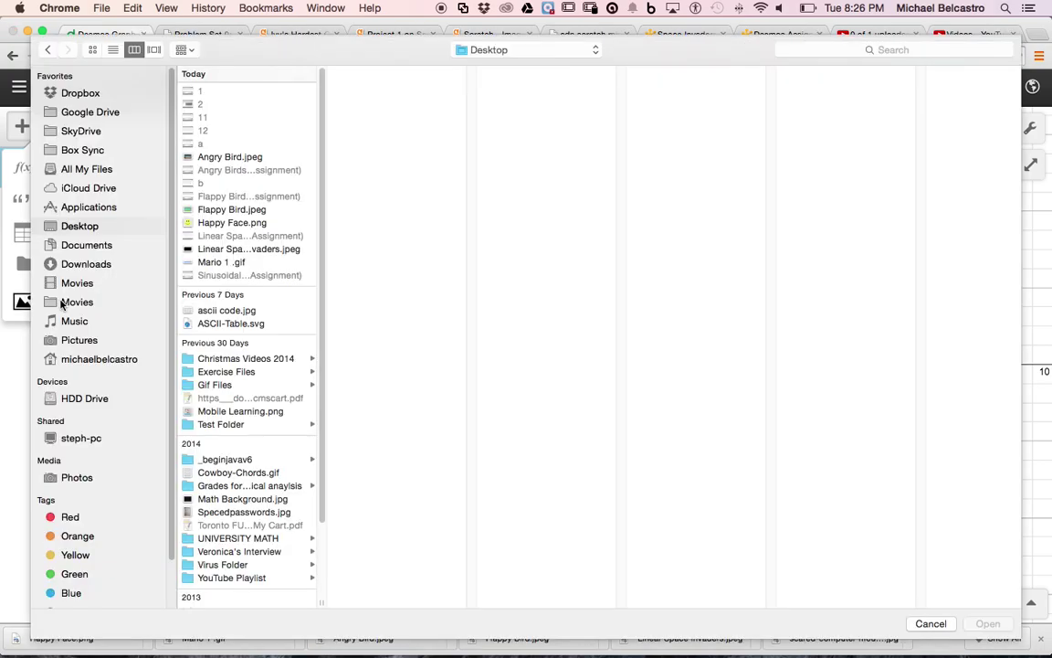
left_click(219, 262)
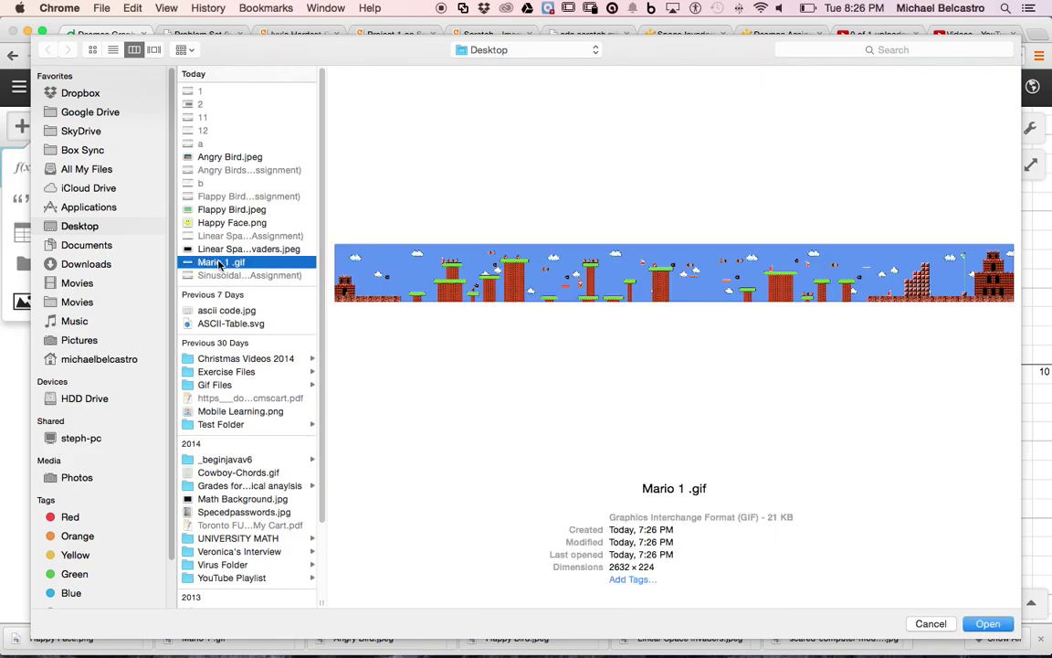
double_click(219, 262)
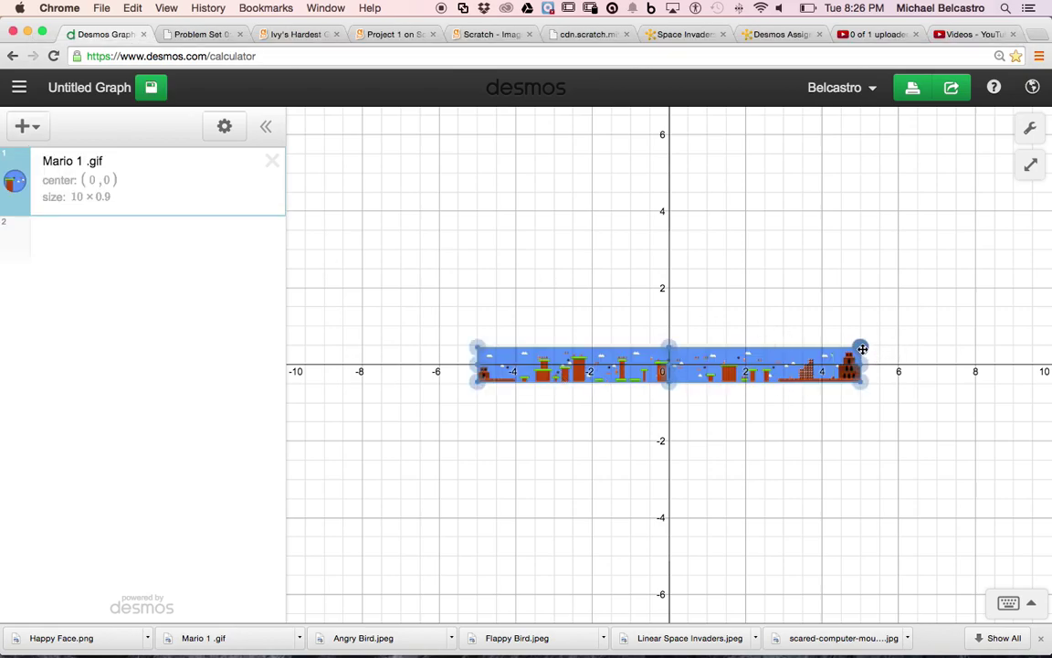
Step: Enlarge the Mario level image to about double size, 19.96 × 1.8
left_click_drag(863, 348, 1037, 237)
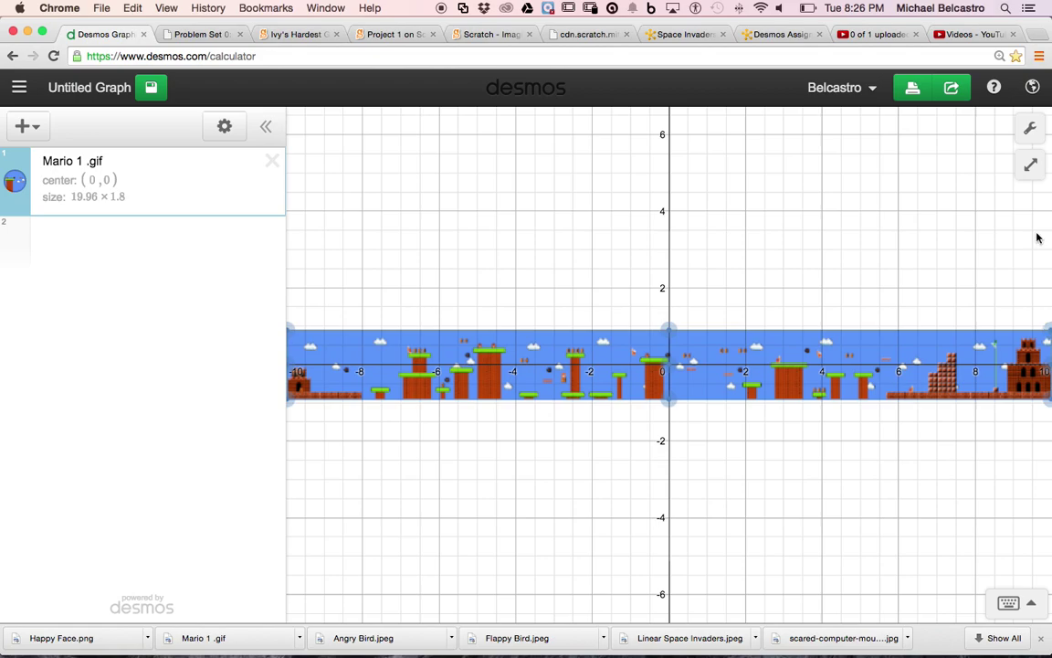
left_click_drag(702, 299, 844, 253)
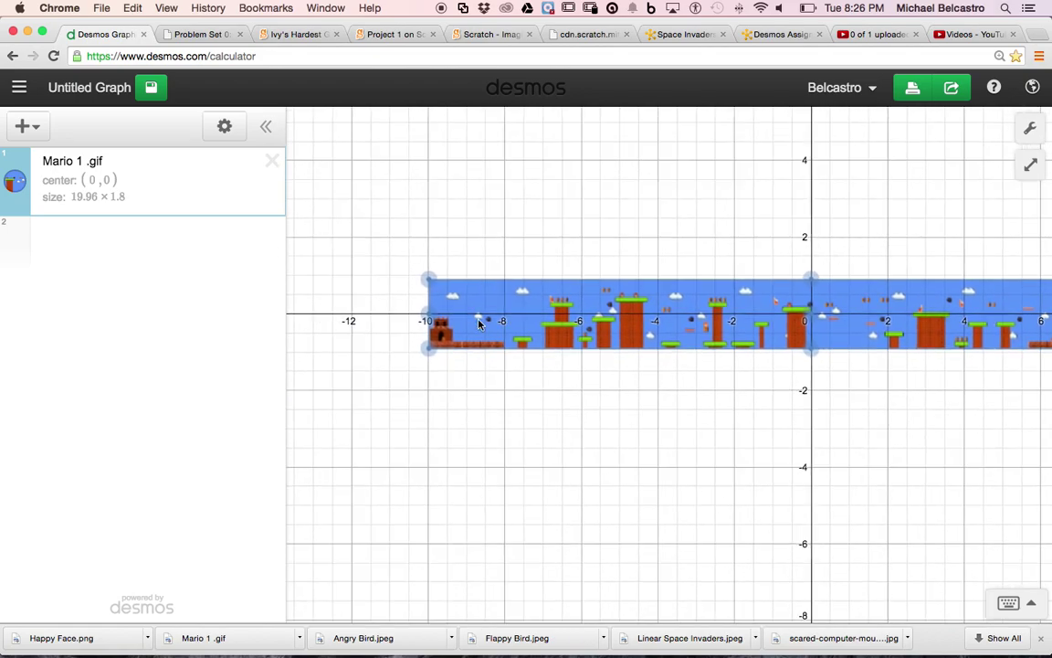
scroll(478, 322, "up", 5)
left_click_drag(472, 374, 789, 470)
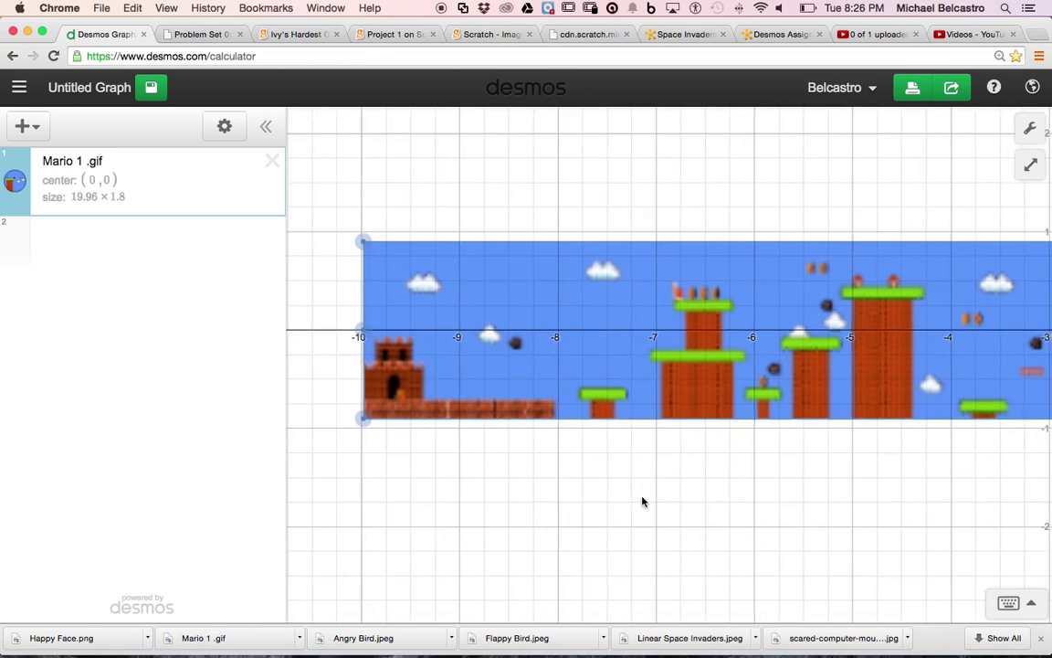
left_click_drag(642, 501, 435, 458)
left_click_drag(807, 447, 530, 472)
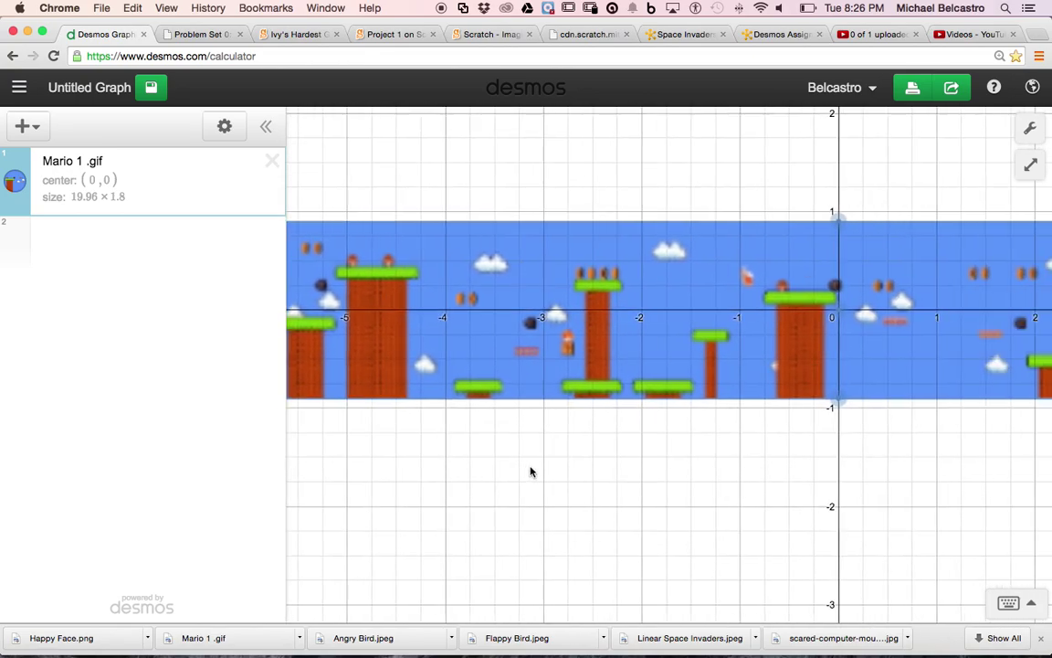
scroll(530, 472, "down", 3)
Step: Raise the image's centre to (0.02, 0.9) so its bottom rests on the x-axis
left_click_drag(773, 325, 775, 276)
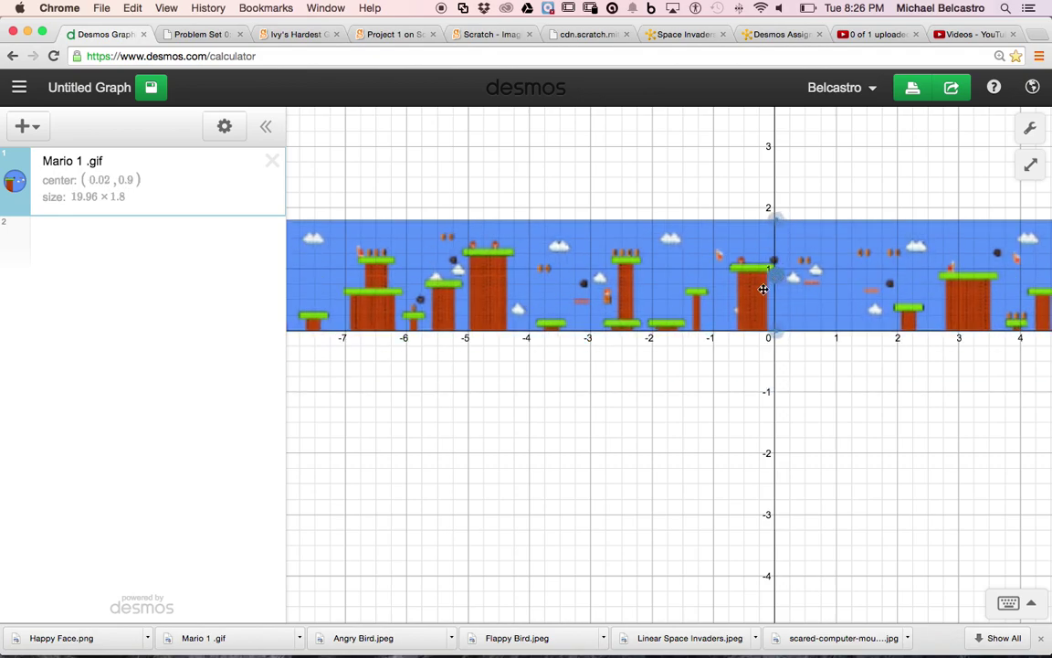
left_click_drag(561, 376, 745, 395)
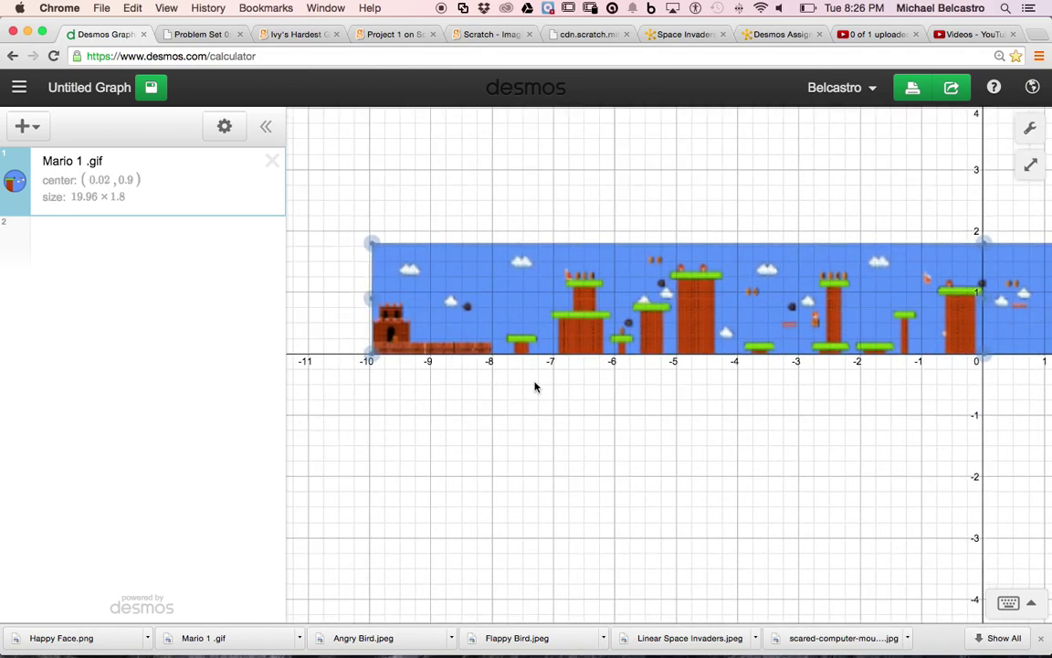
scroll(408, 388, "up", 5)
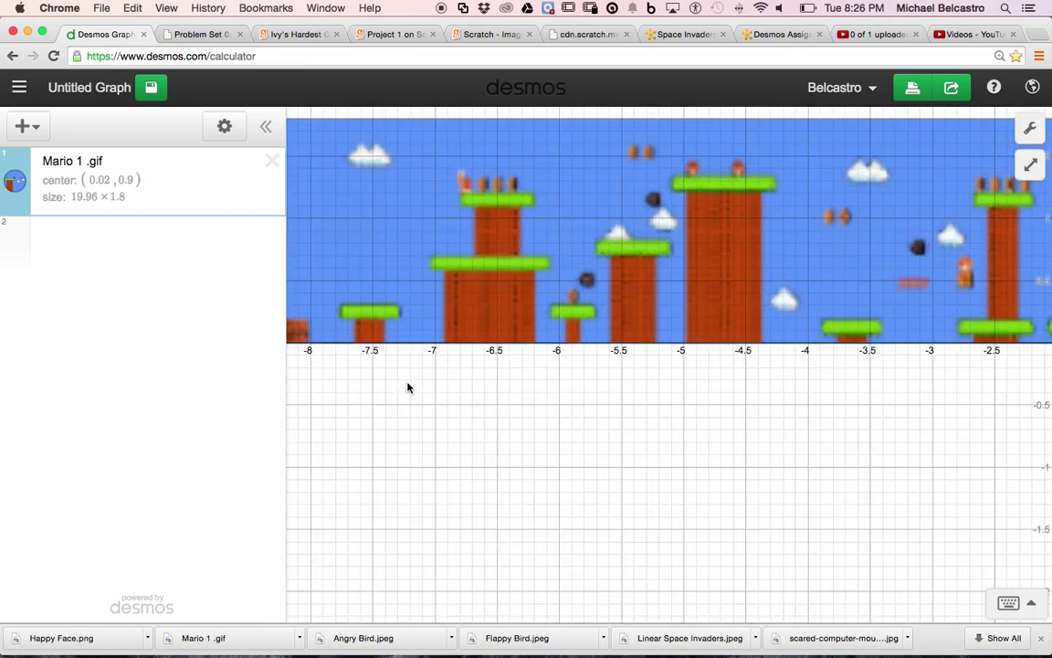
Step: Pan along the level from the start to the flag and final castle, then back
left_click_drag(409, 388, 736, 507)
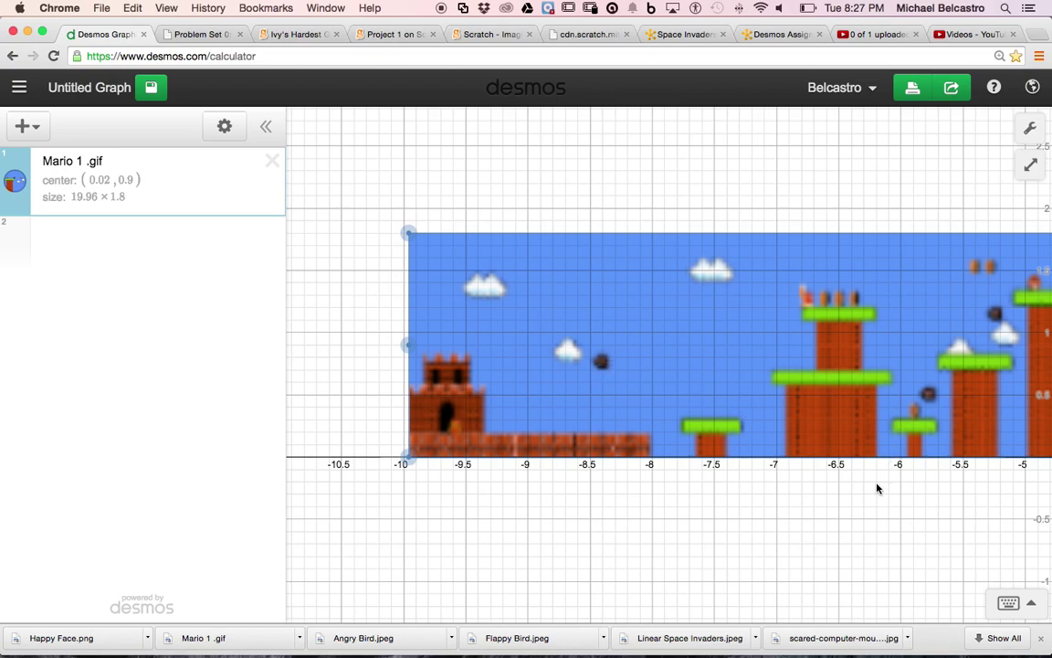
scroll(869, 489, "right", 10)
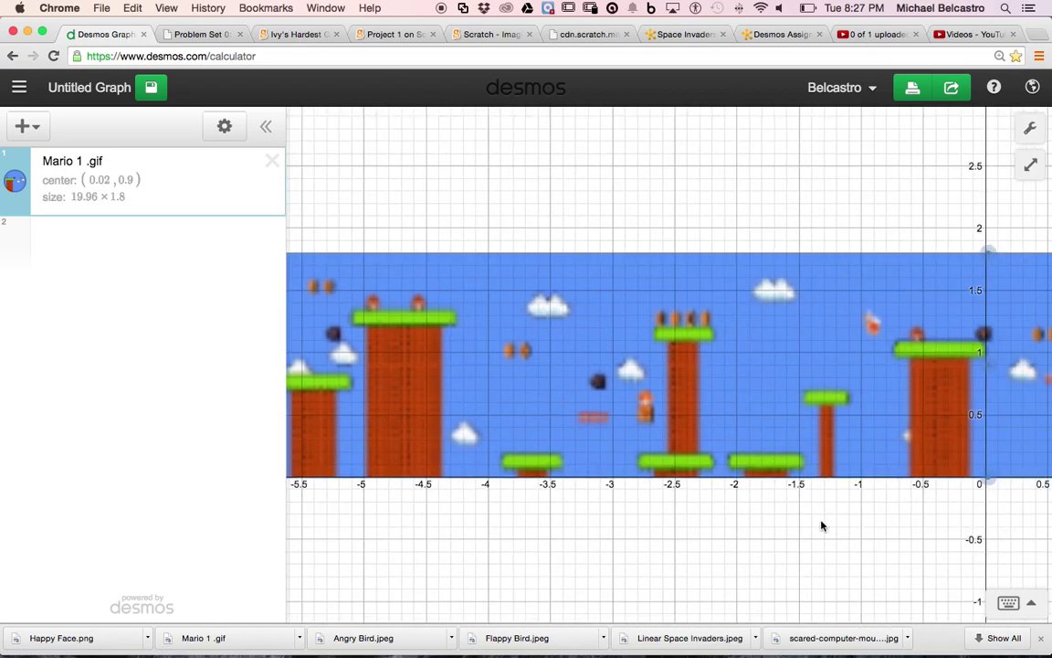
left_click_drag(820, 526, 512, 522)
left_click_drag(879, 511, 637, 514)
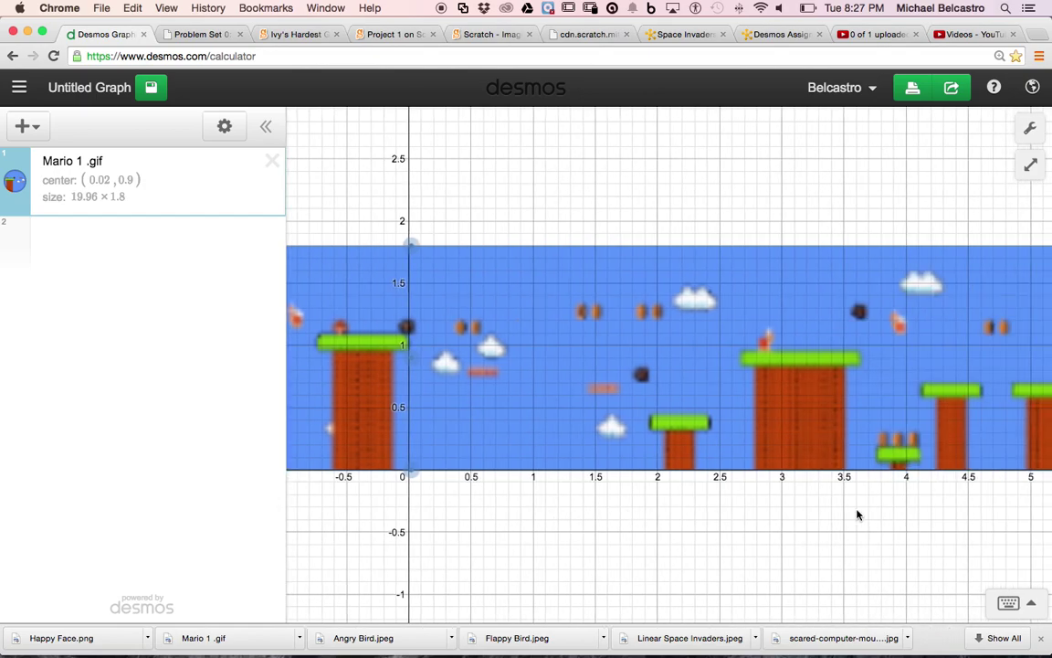
left_click_drag(857, 515, 545, 511)
left_click_drag(791, 533, 590, 530)
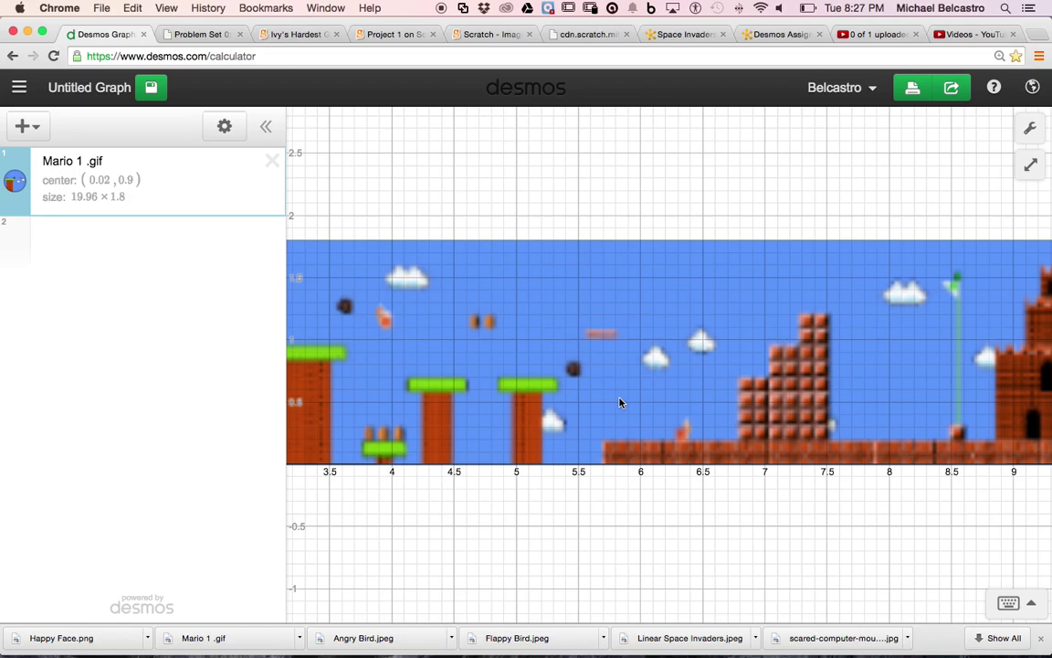
left_click_drag(536, 530, 795, 507)
left_click_drag(425, 511, 693, 555)
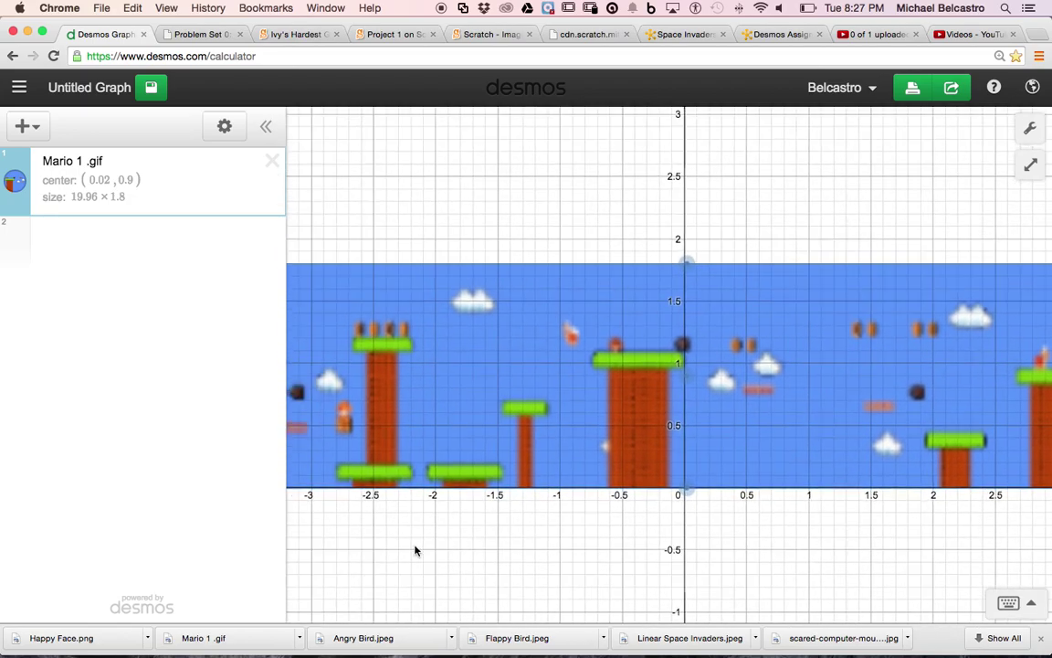
left_click_drag(416, 550, 715, 545)
left_click_drag(425, 555, 810, 563)
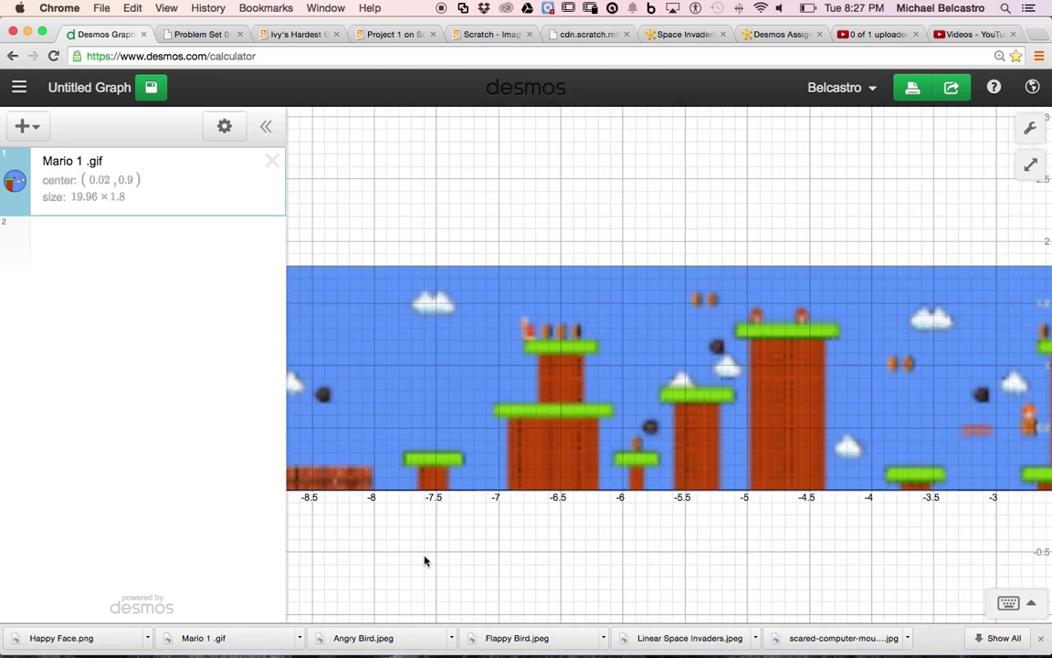
left_click_drag(425, 559, 748, 538)
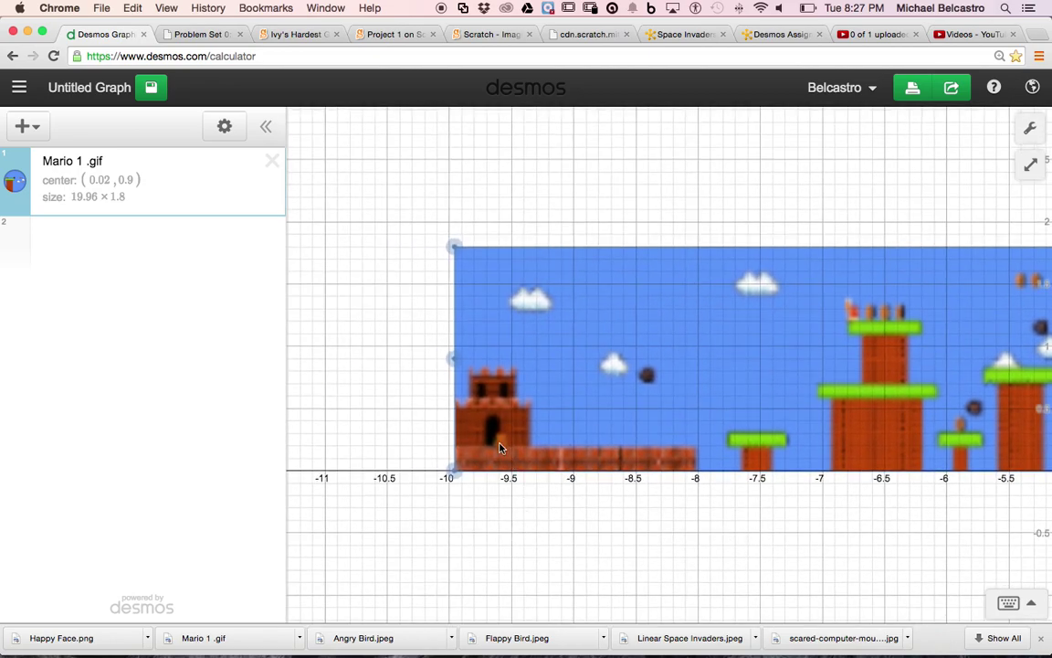
Step: Add a horizontal line y = 0.5 in row 2 and colour it black
left_click(153, 234)
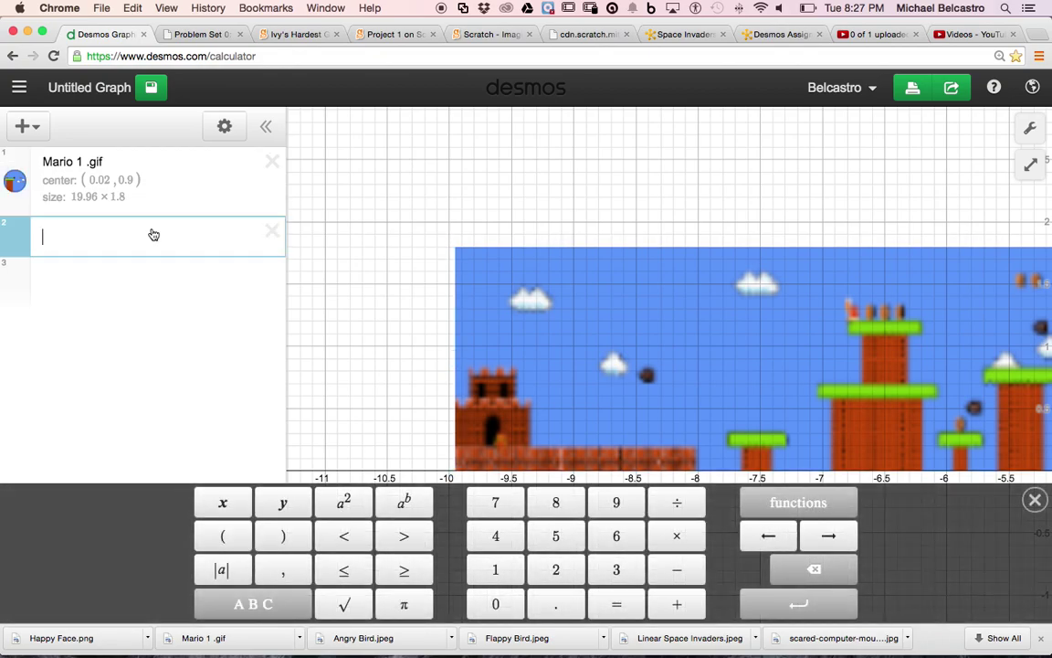
type("y=1")
key("BackSpace")
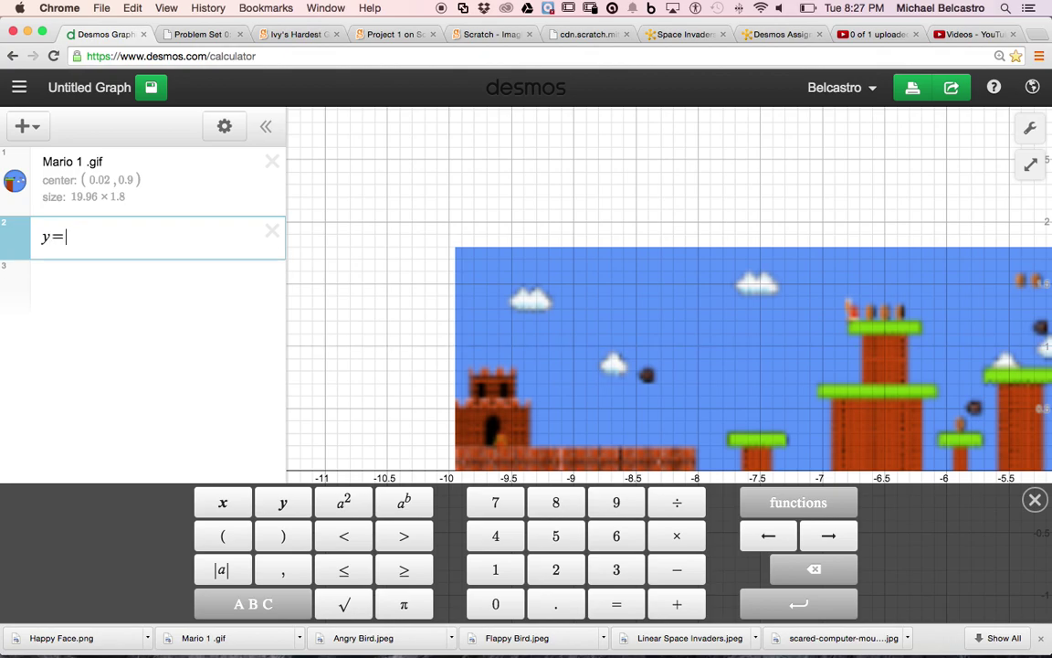
type("0.5")
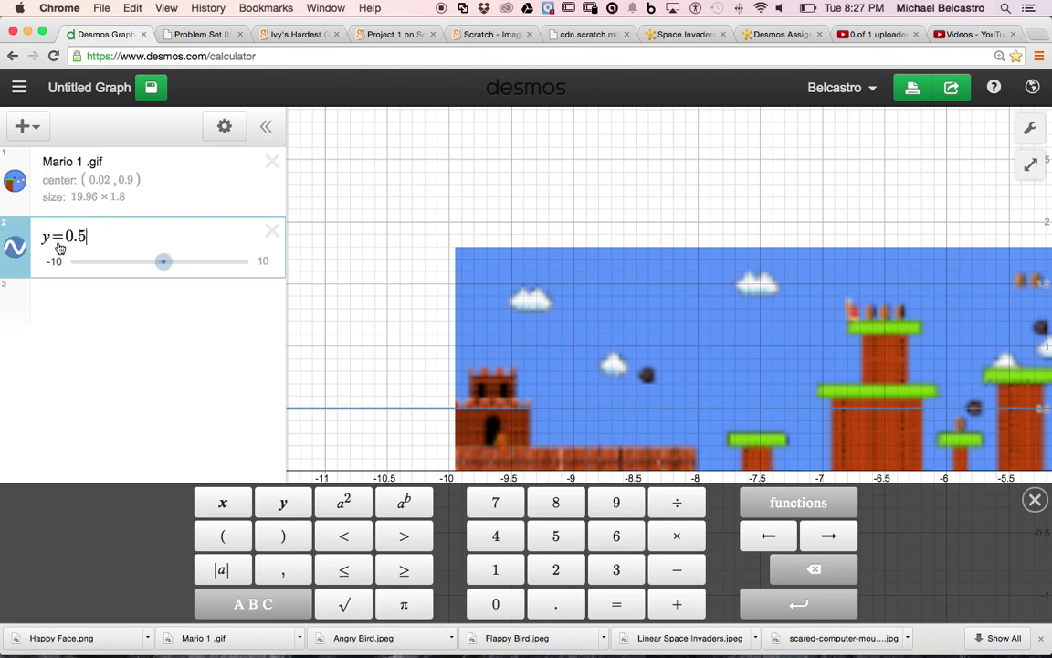
left_click(16, 243)
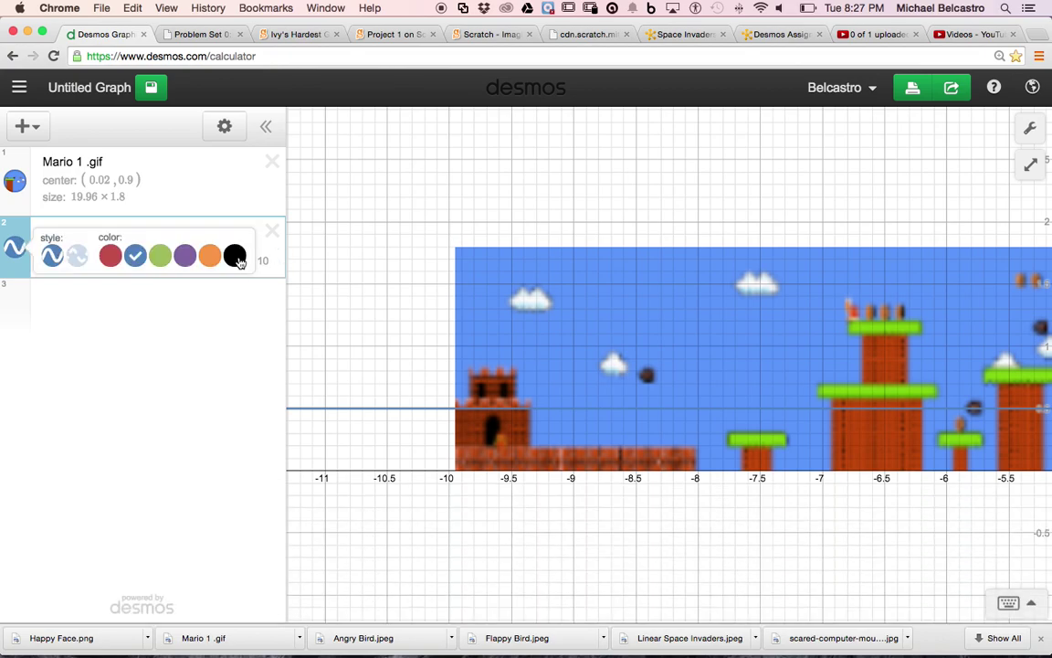
left_click(235, 256)
left_click(148, 292)
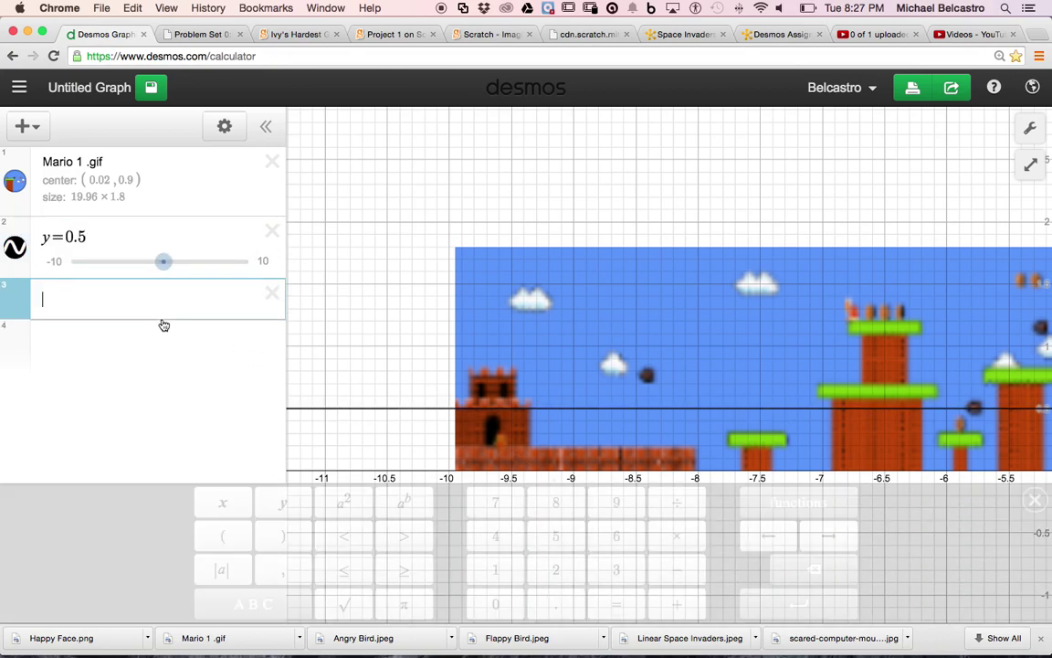
Step: Lower the line to y = 0.3 and trace it to check its height
left_click(106, 237)
key("BackSpace")
type("3")
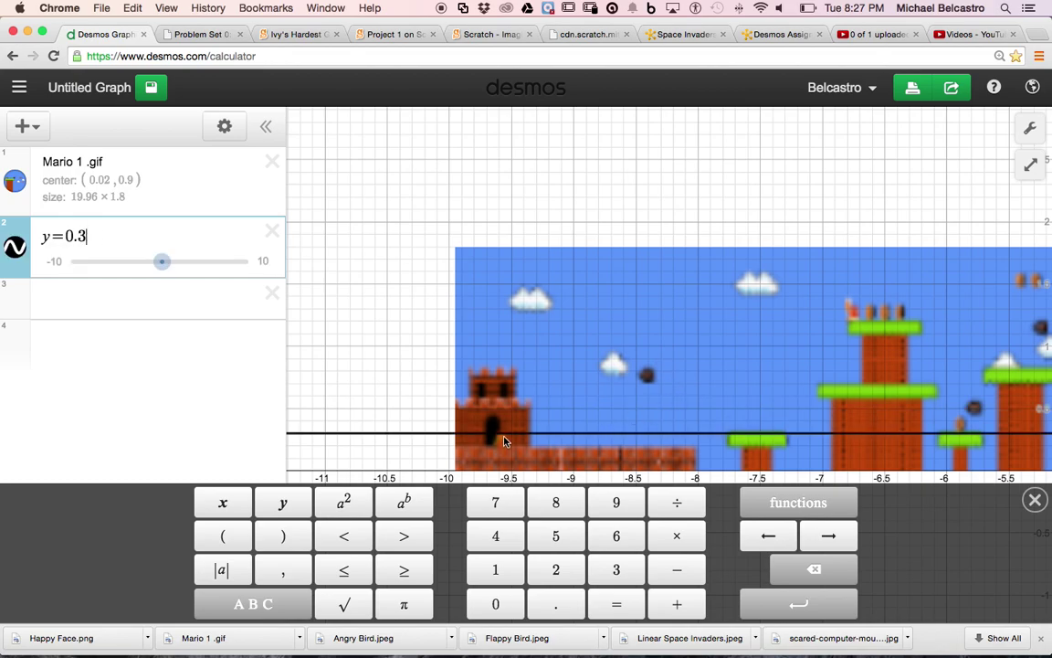
mouse_move(503, 441)
left_mouse_down()
mouse_move(715, 435)
mouse_move(687, 438)
left_mouse_up()
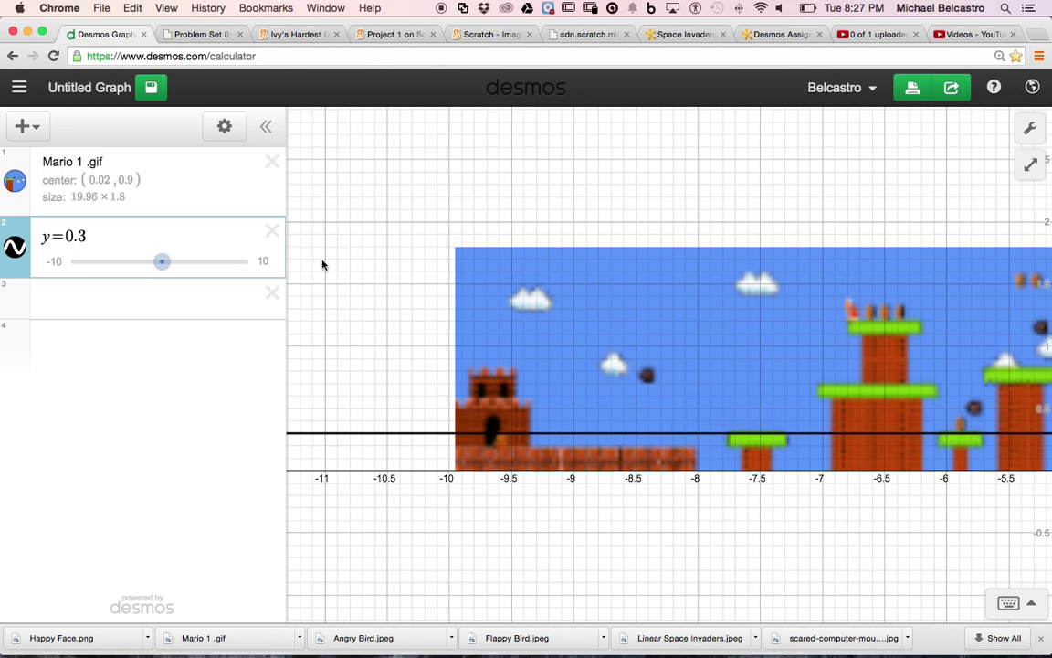
Step: Add restriction braces to y = 0.3 and trace the line at the castle doorway
left_click(128, 231)
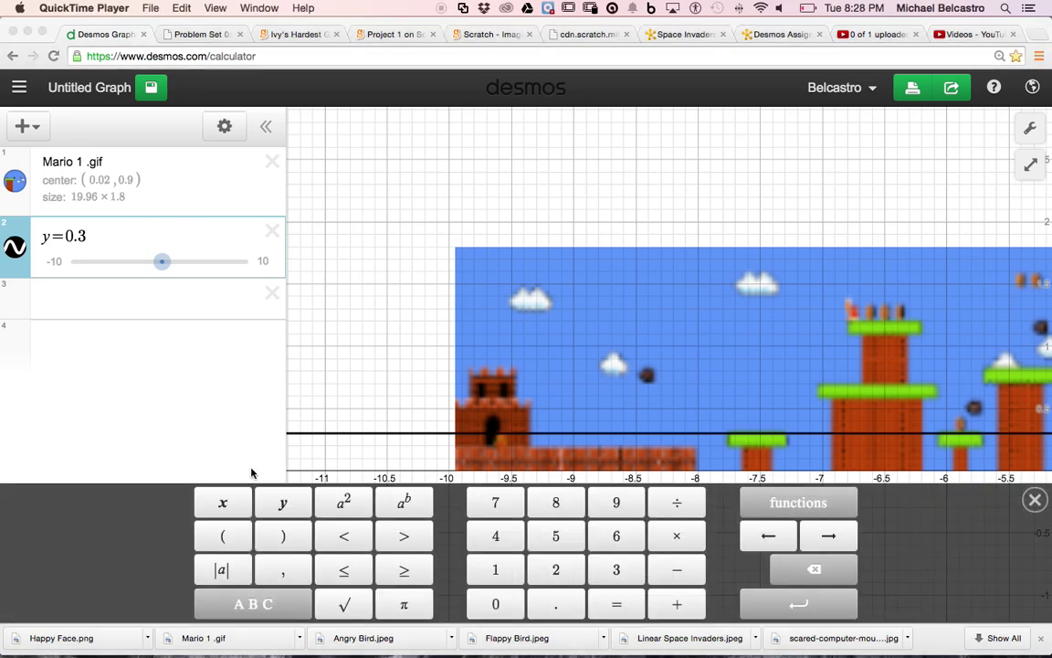
key("super+Tab")
key("super+Tab")
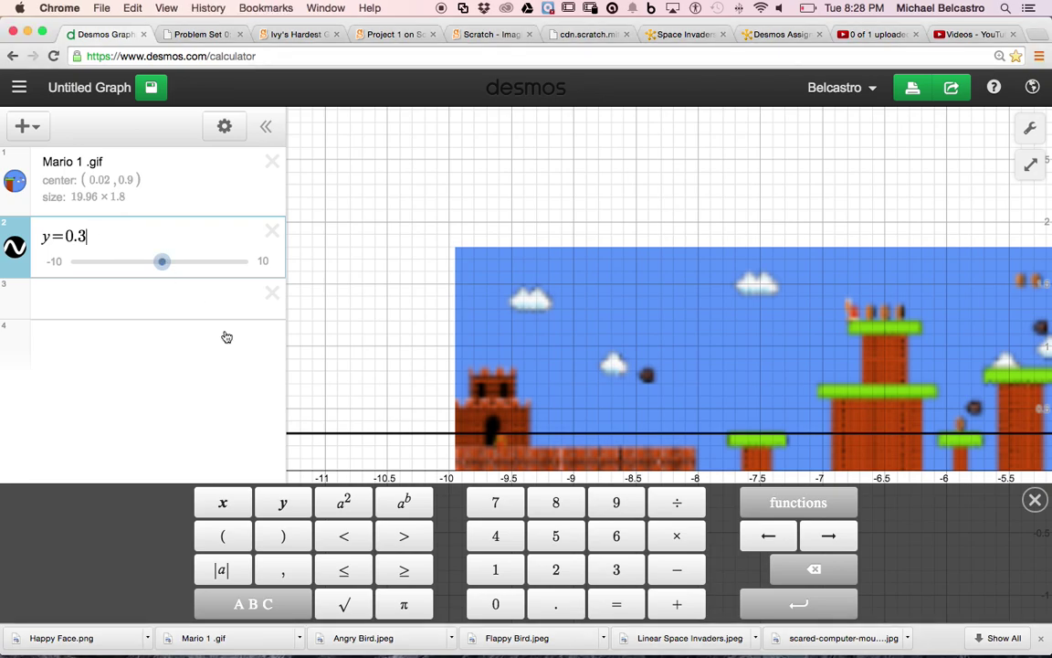
left_click(285, 608)
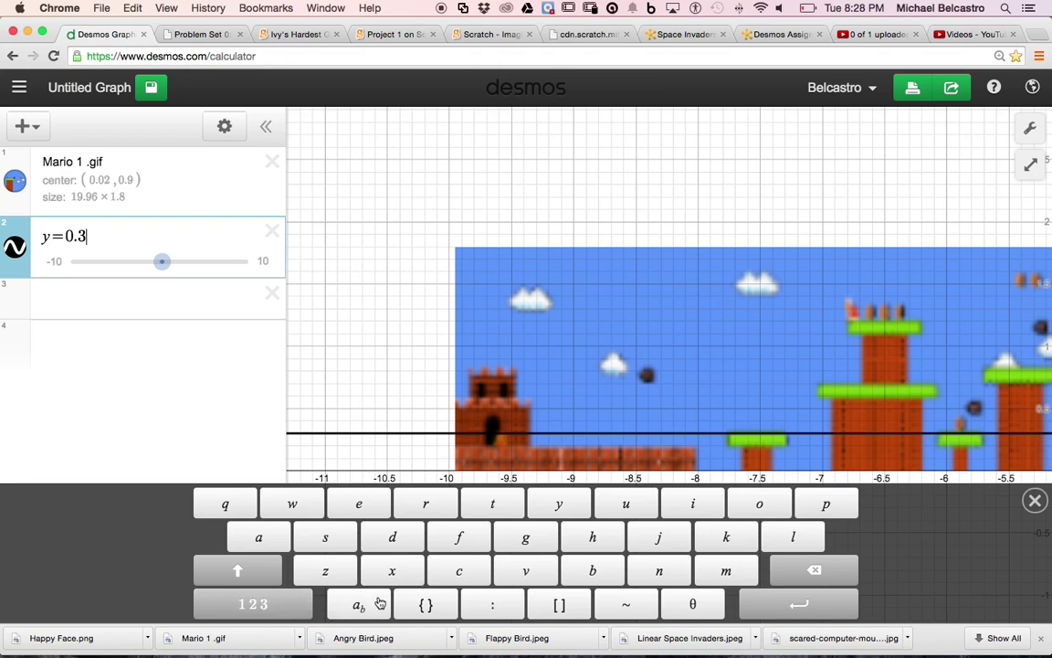
left_click(425, 608)
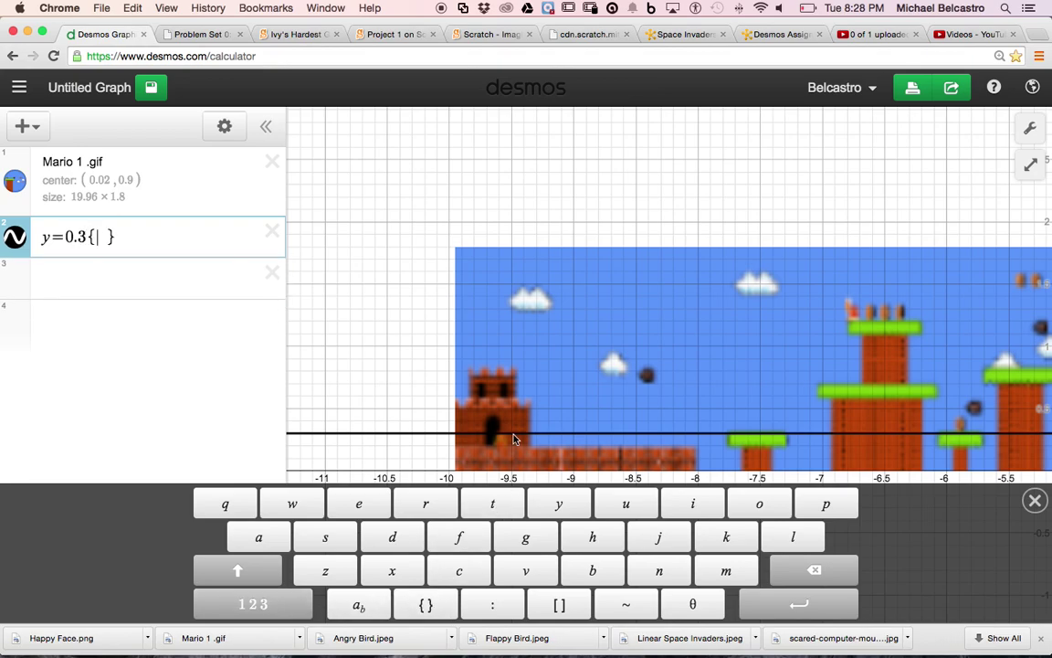
left_click_drag(510, 440, 502, 440)
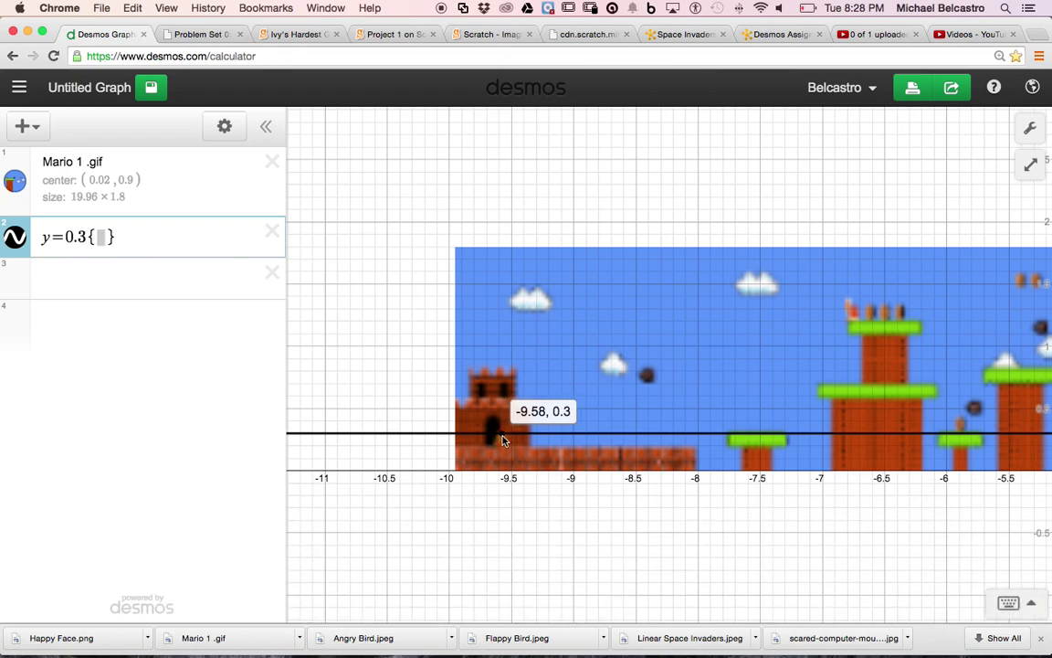
left_click_drag(503, 440, 503, 441)
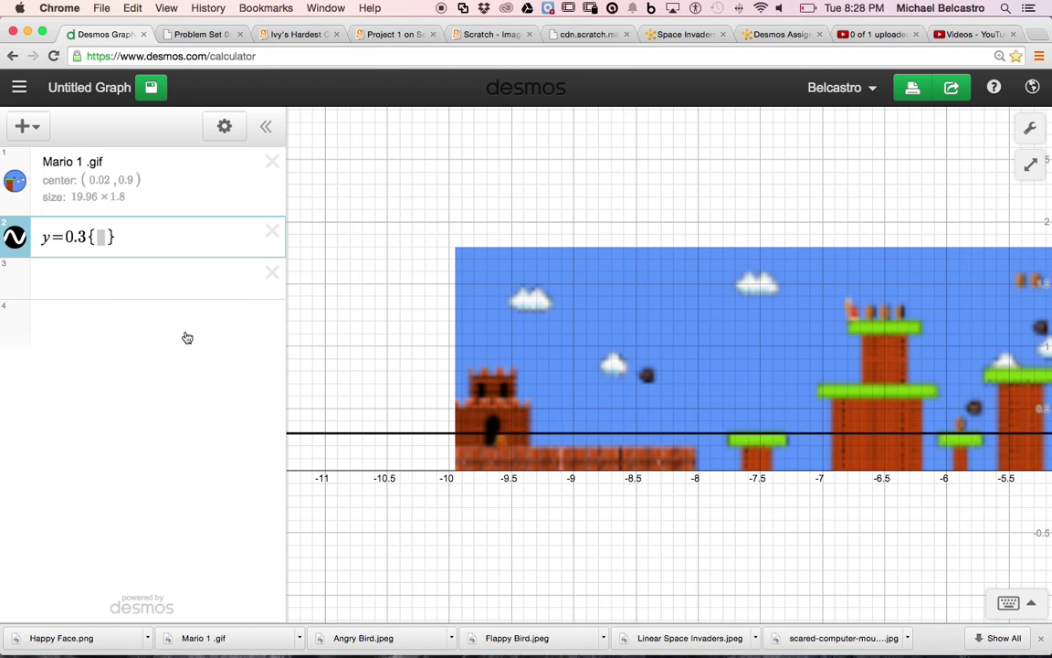
Step: Restrict the line's domain to −9.58 ≤ x ≤ −8.1
left_click(104, 239)
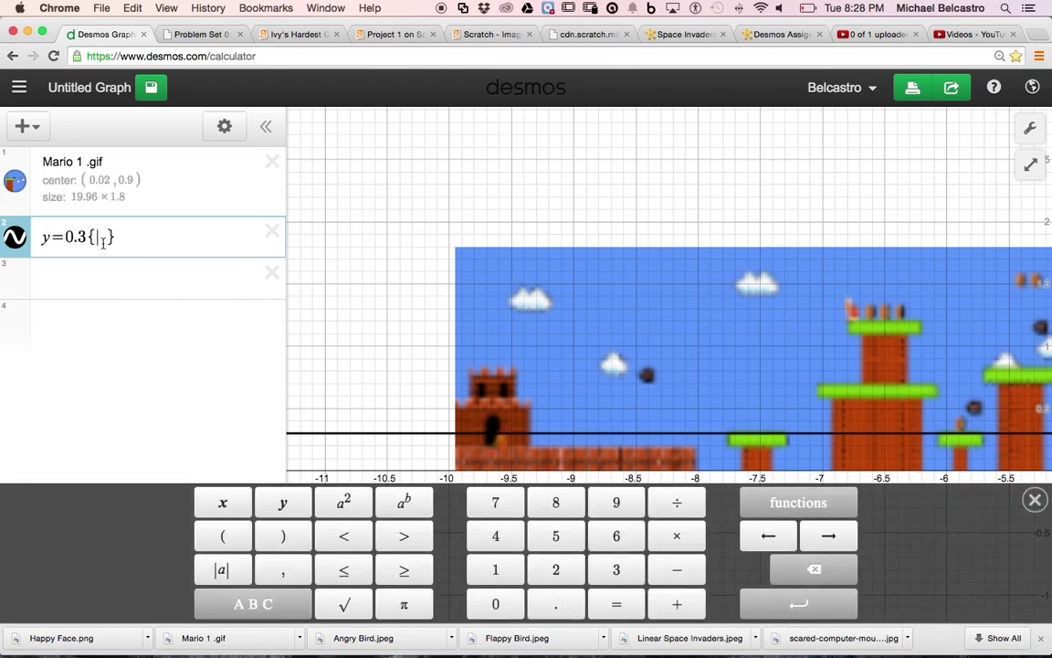
type("-9.")
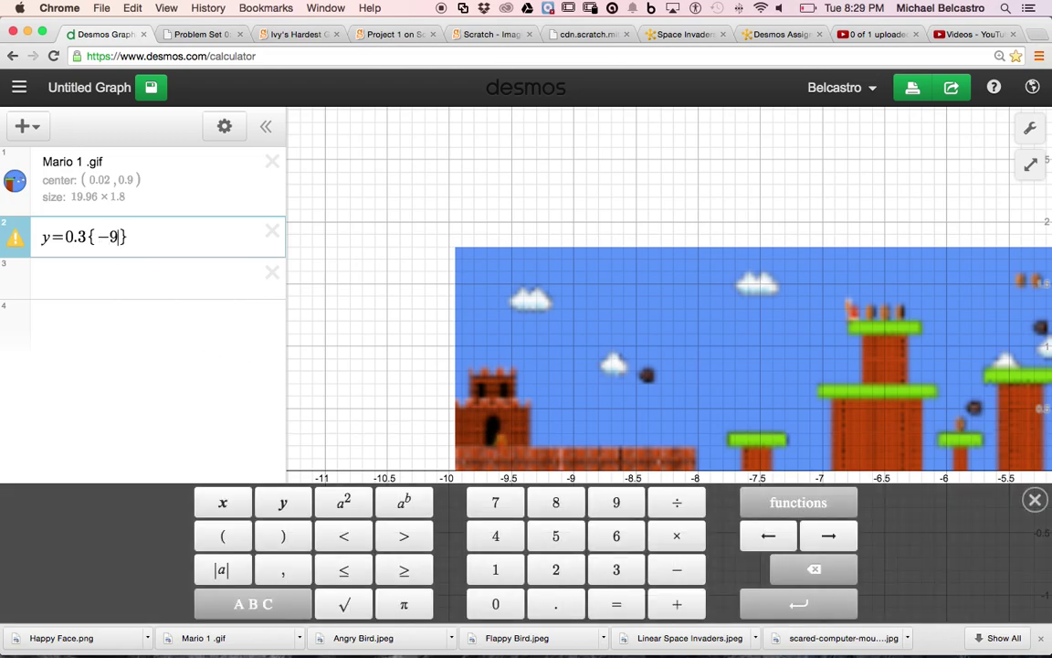
type("58")
mouse_move(11, 242)
left_click(344, 575)
type("x")
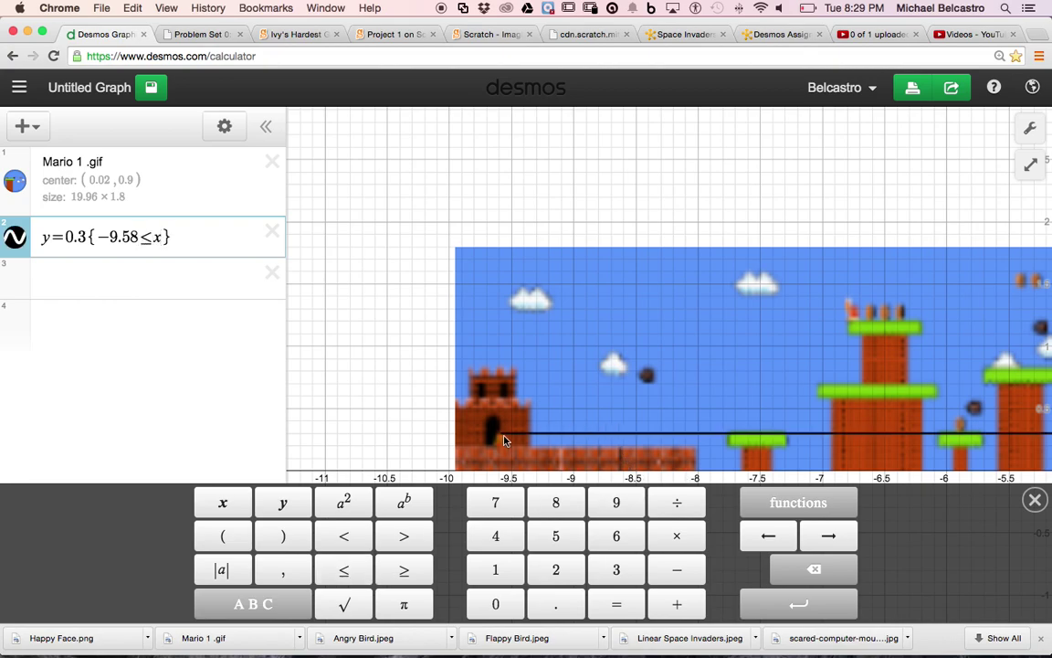
left_click_drag(504, 441, 687, 437)
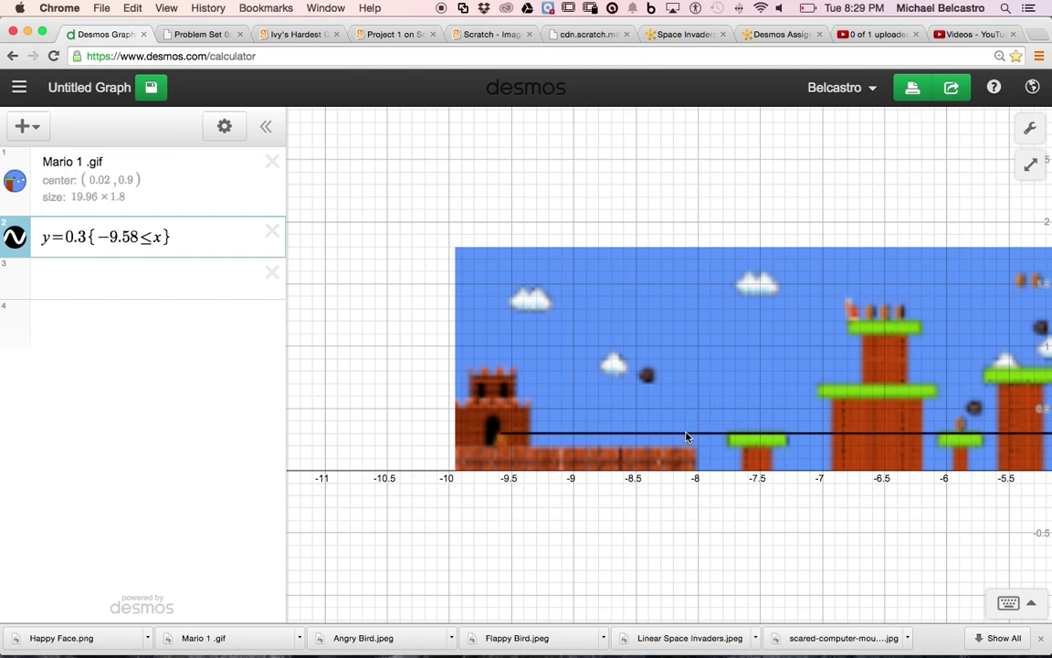
left_click(163, 237)
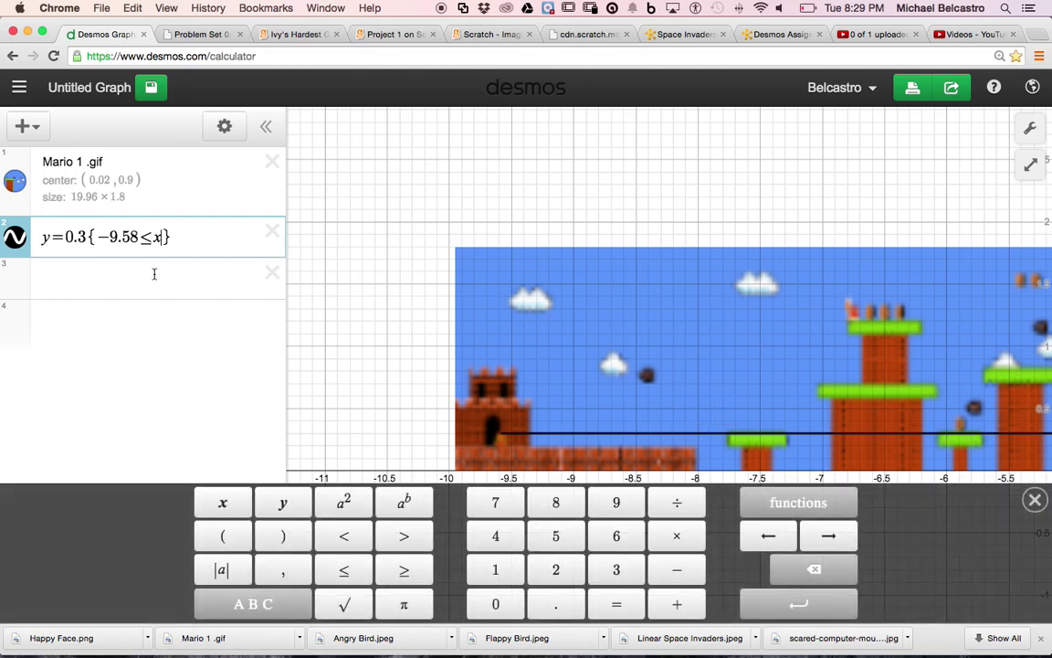
left_click(345, 570)
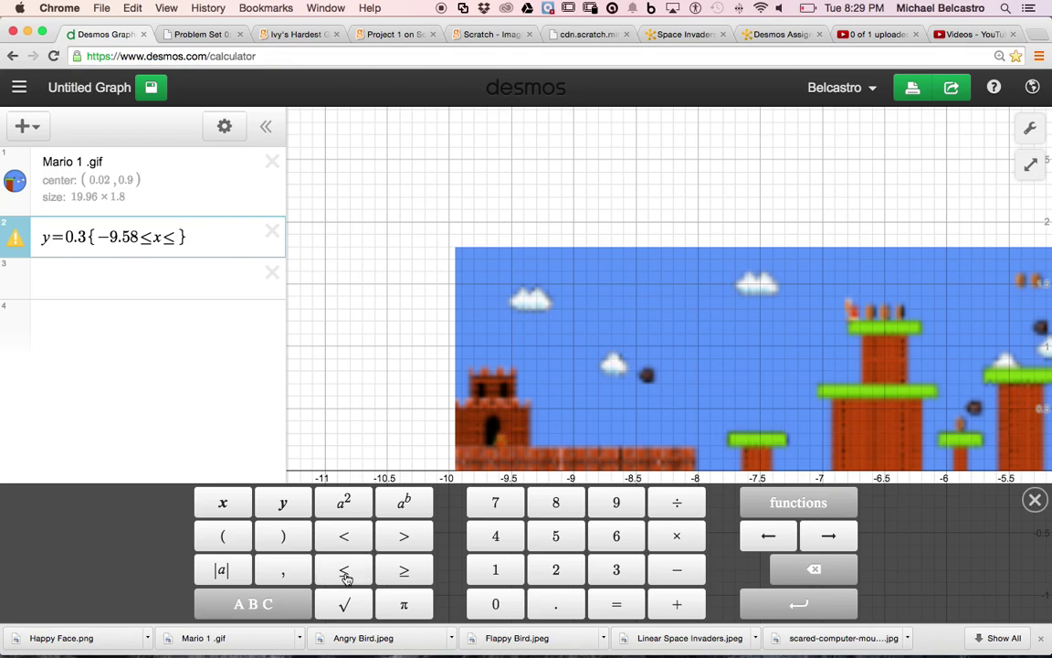
type("-8.1")
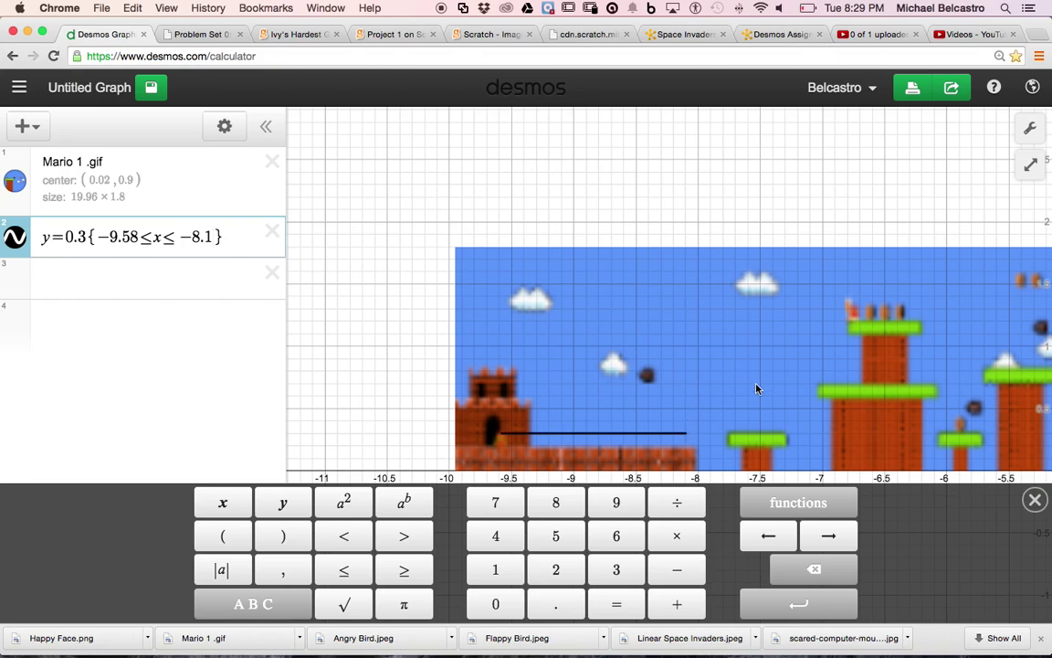
left_click(687, 435)
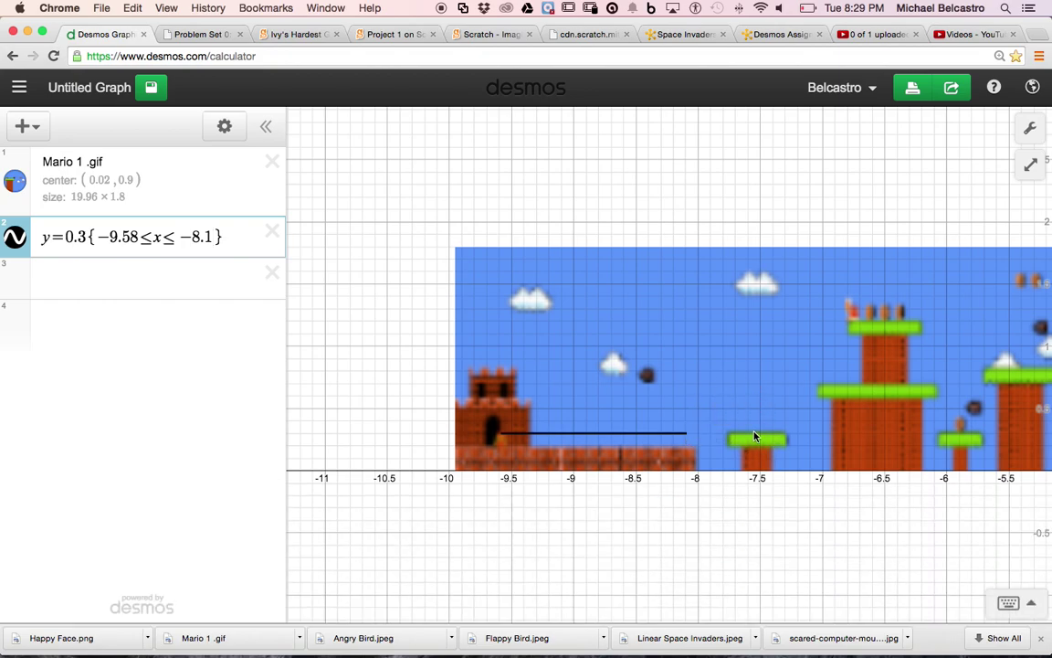
Step: Enter the vertex-form expression a(x−h)²+k in row 3
left_click(136, 276)
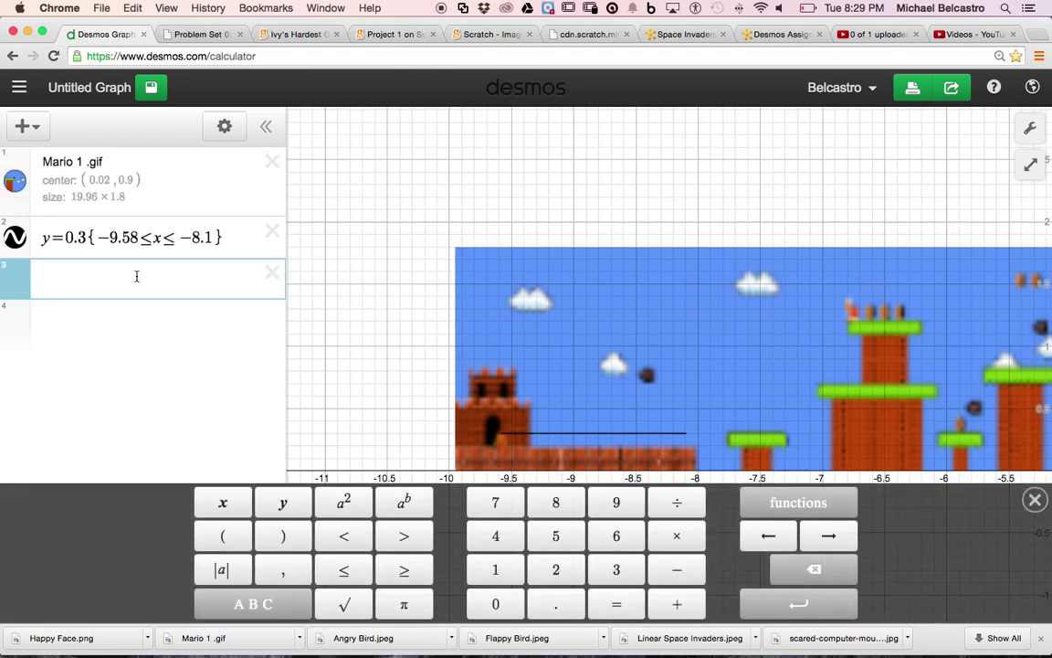
type("a(X")
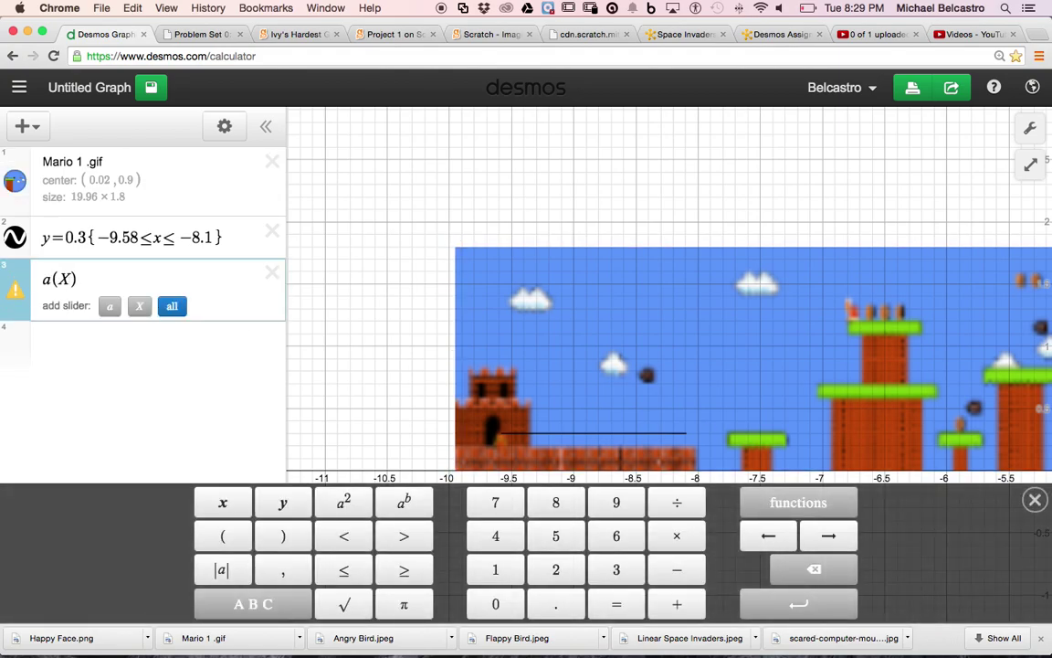
key("BackSpace")
type("x-")
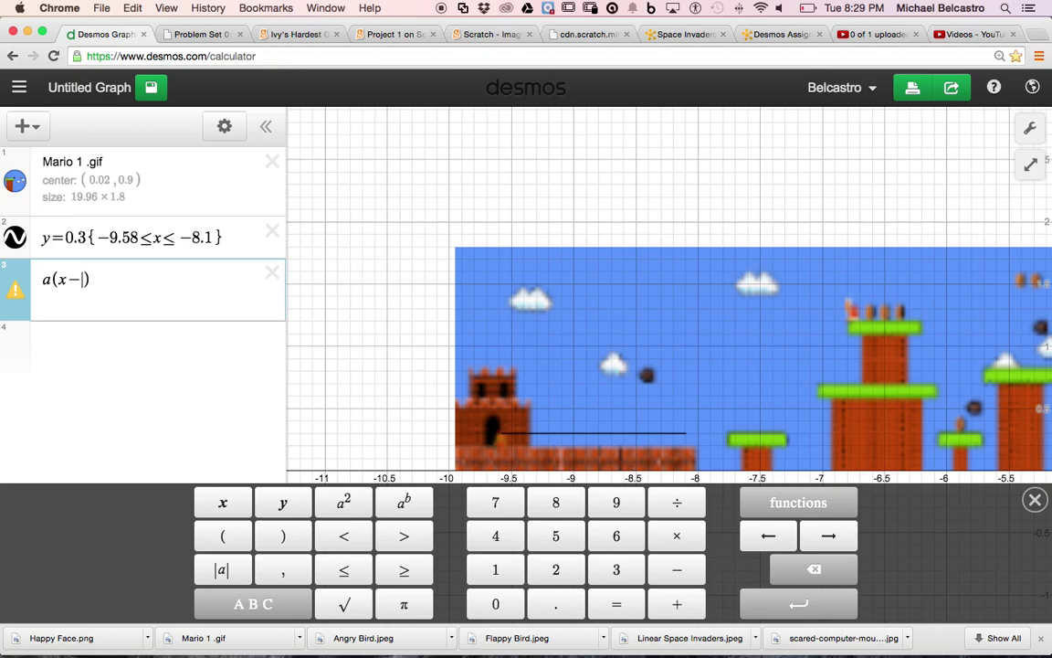
type("h)^2")
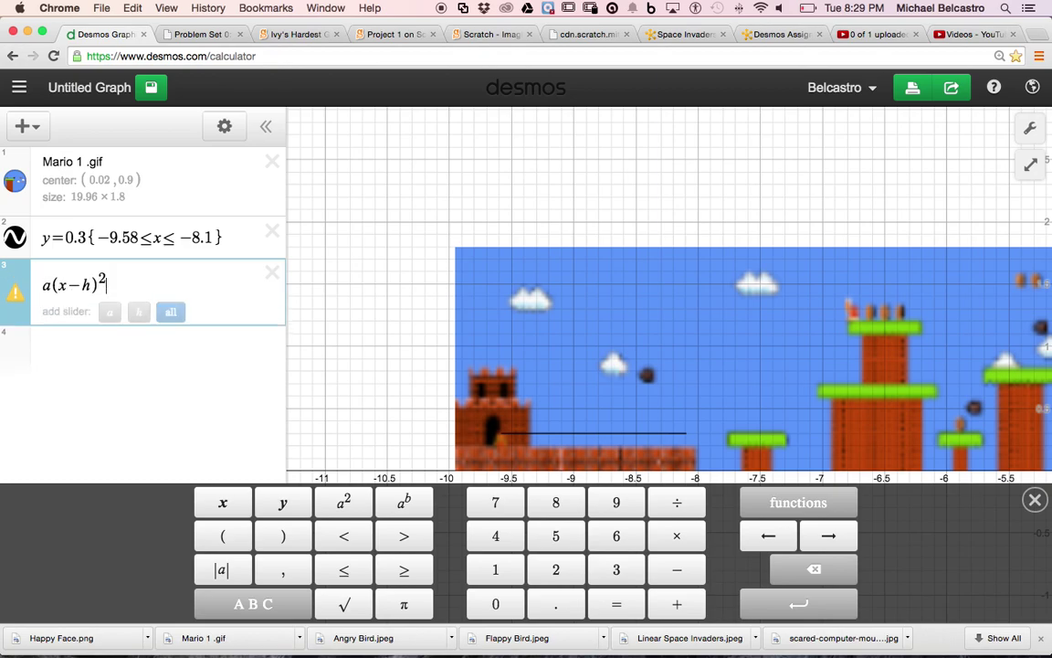
key("Right")
type("+k")
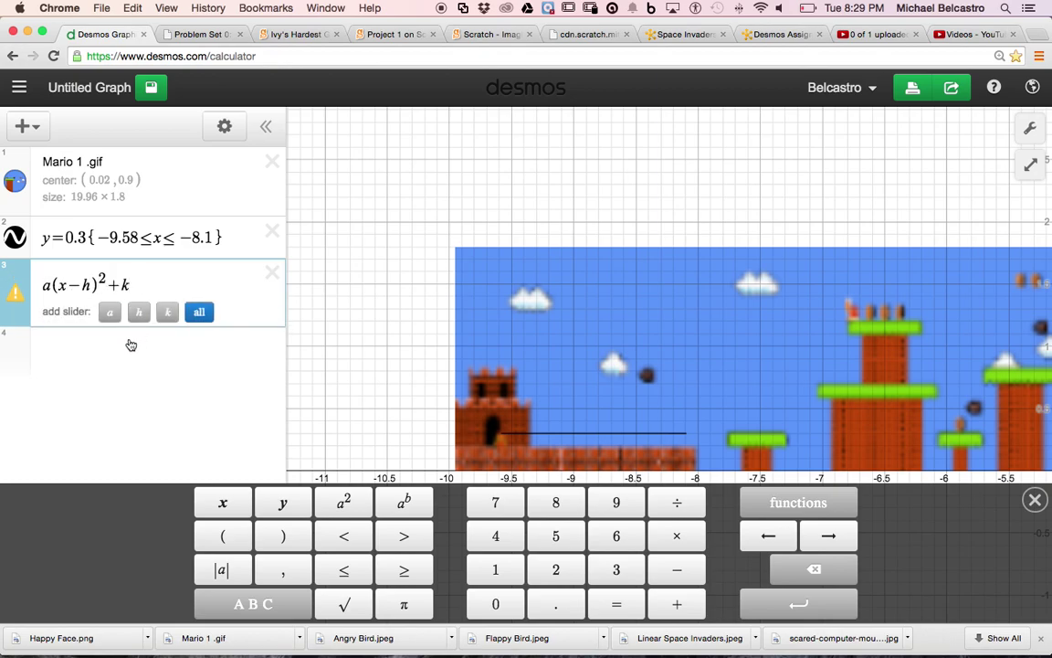
Step: Add a(x−r)(x−s) in row 4 and create sliders for a, h, k, r and s
left_click(126, 348)
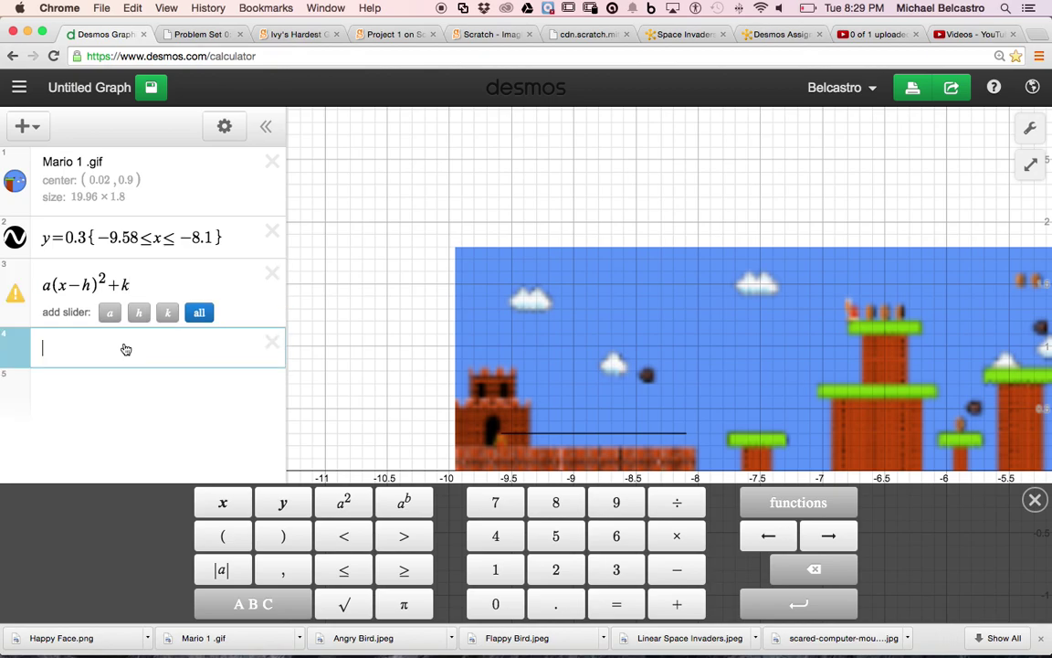
type("a(x")
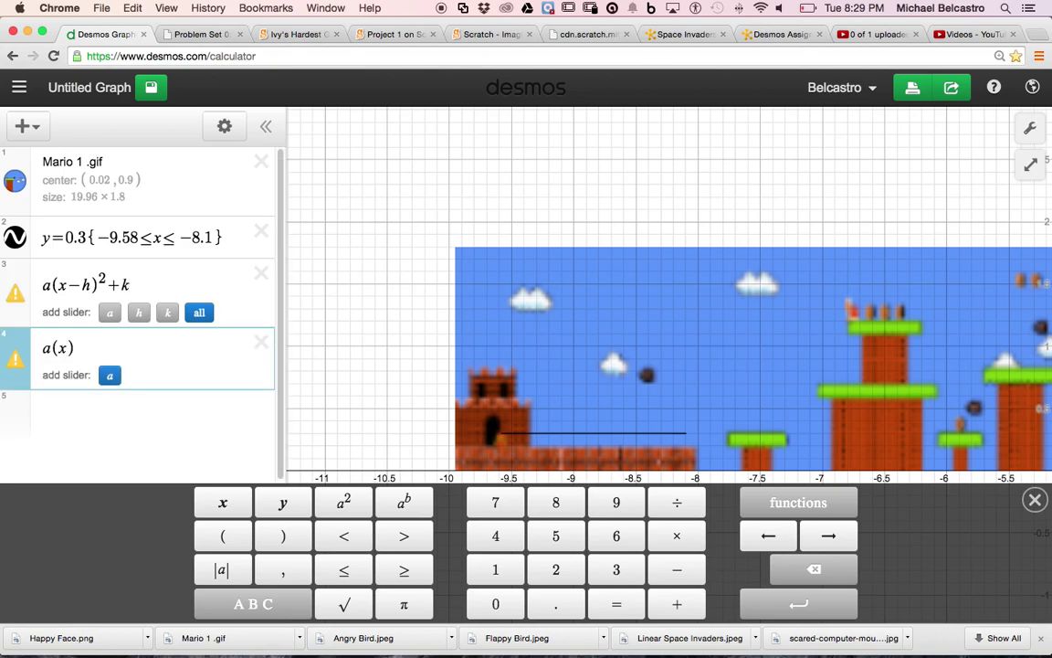
type("-r)(x-s")
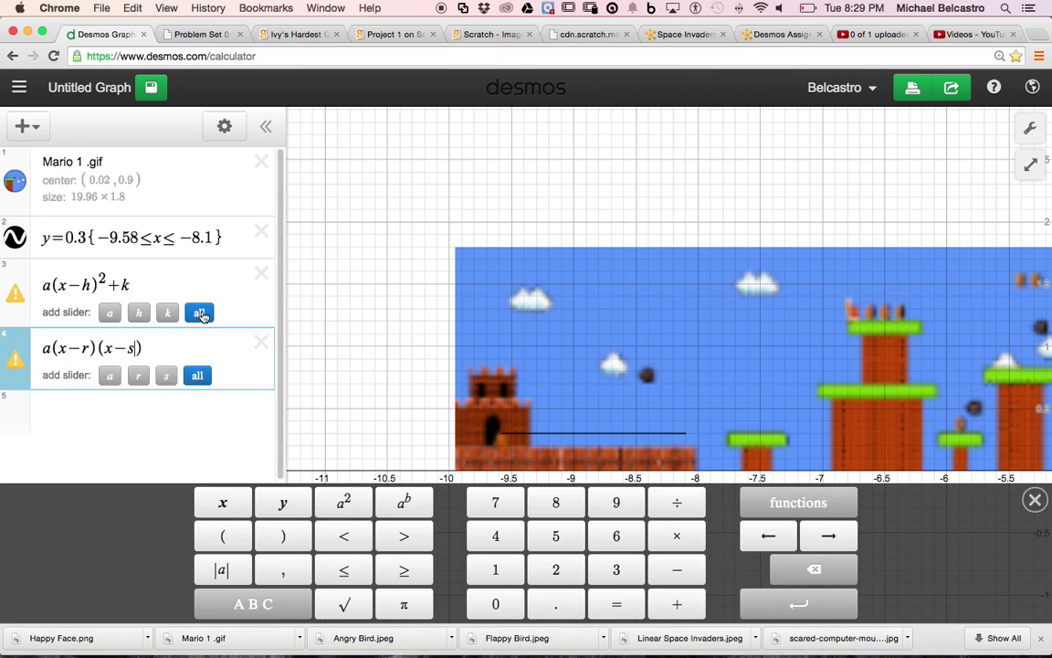
left_click(201, 314)
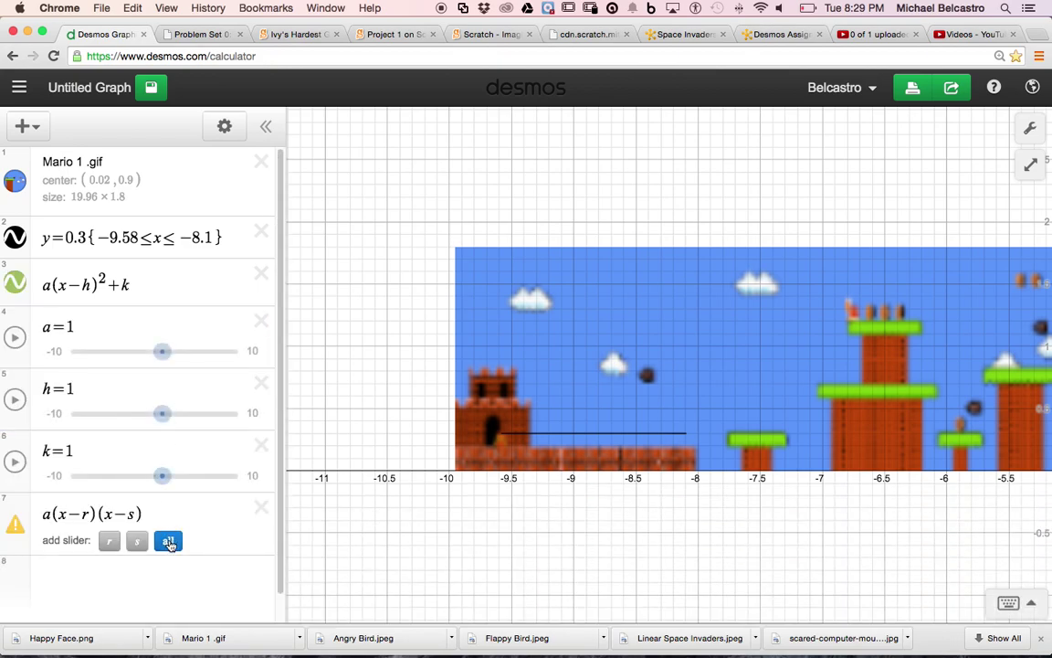
left_click(168, 542)
Step: Move the parabola's vertex left by dragging h to about −7.7
scroll(706, 295, "down", 15)
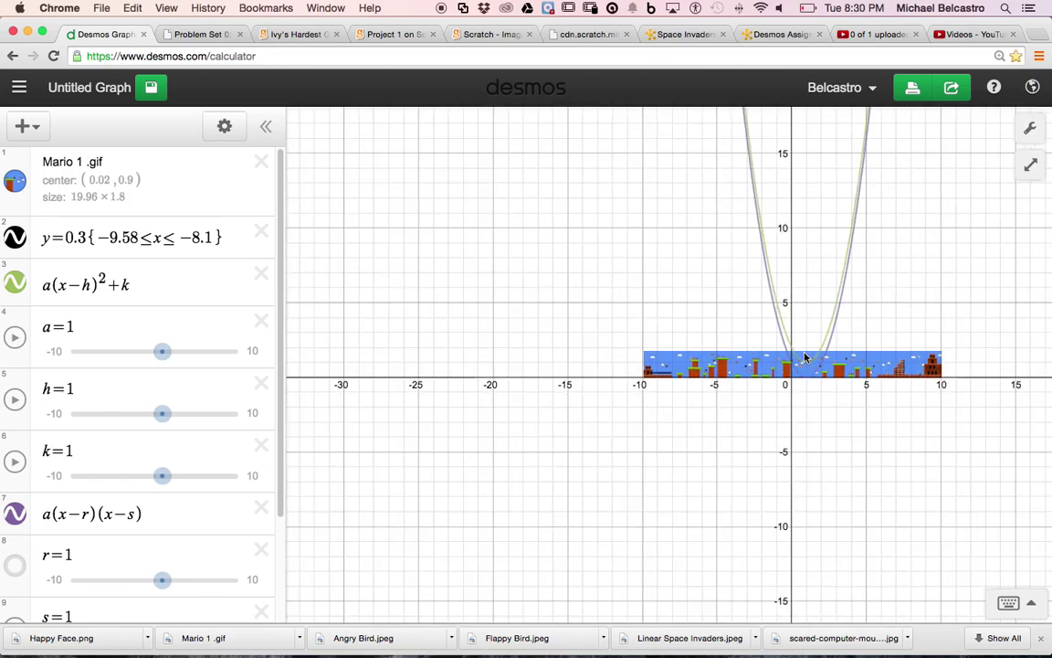
scroll(664, 389, "up", 3)
scroll(664, 389, "up", 10)
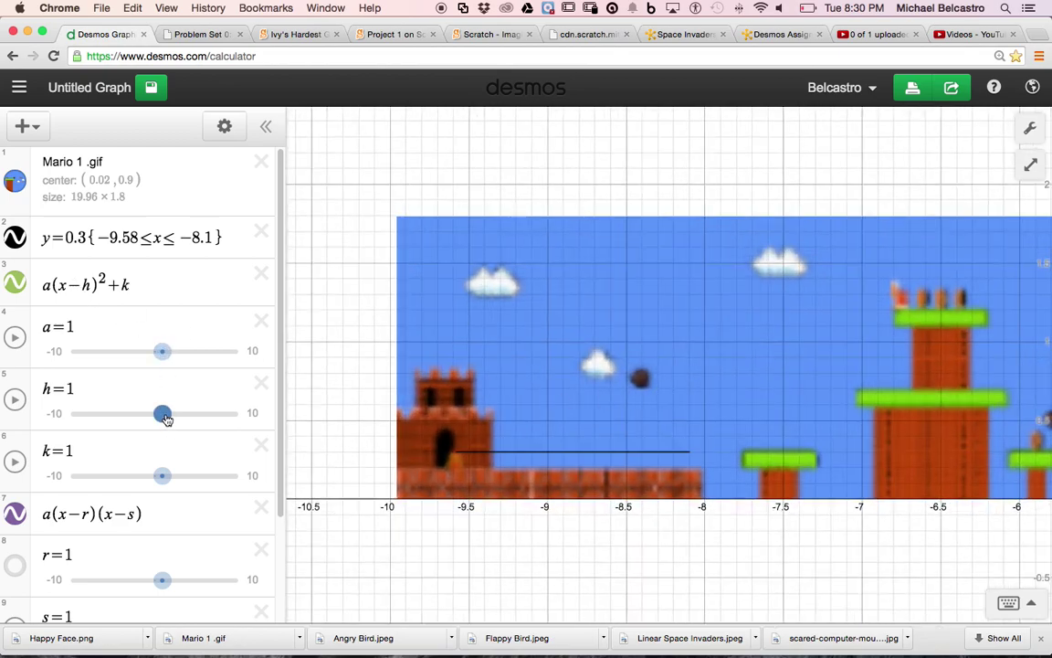
left_click_drag(167, 417, 70, 422)
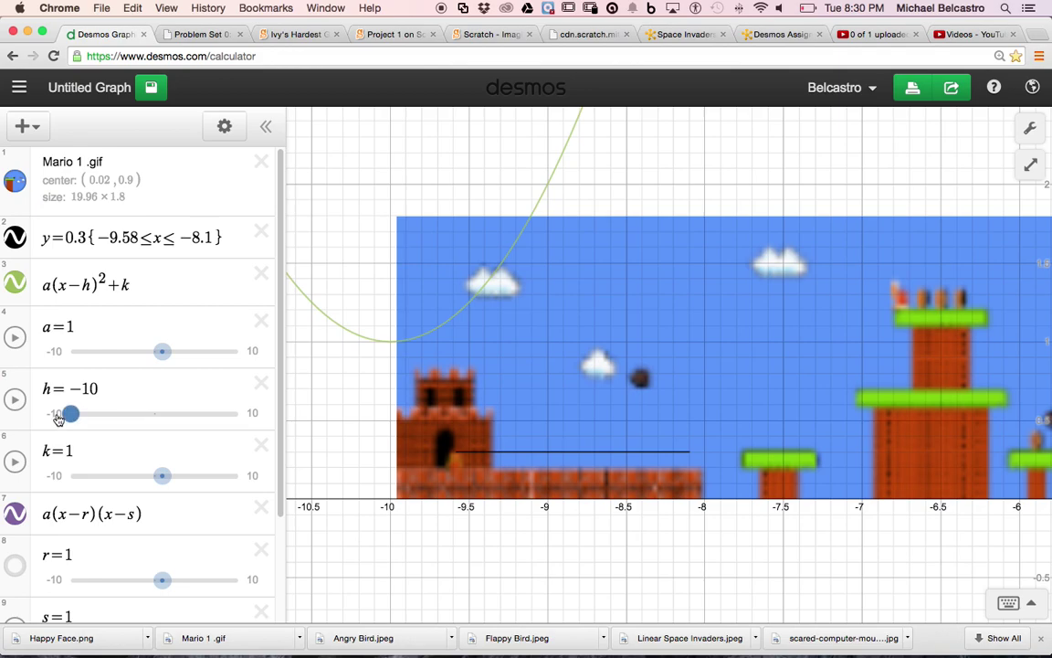
left_click(56, 416)
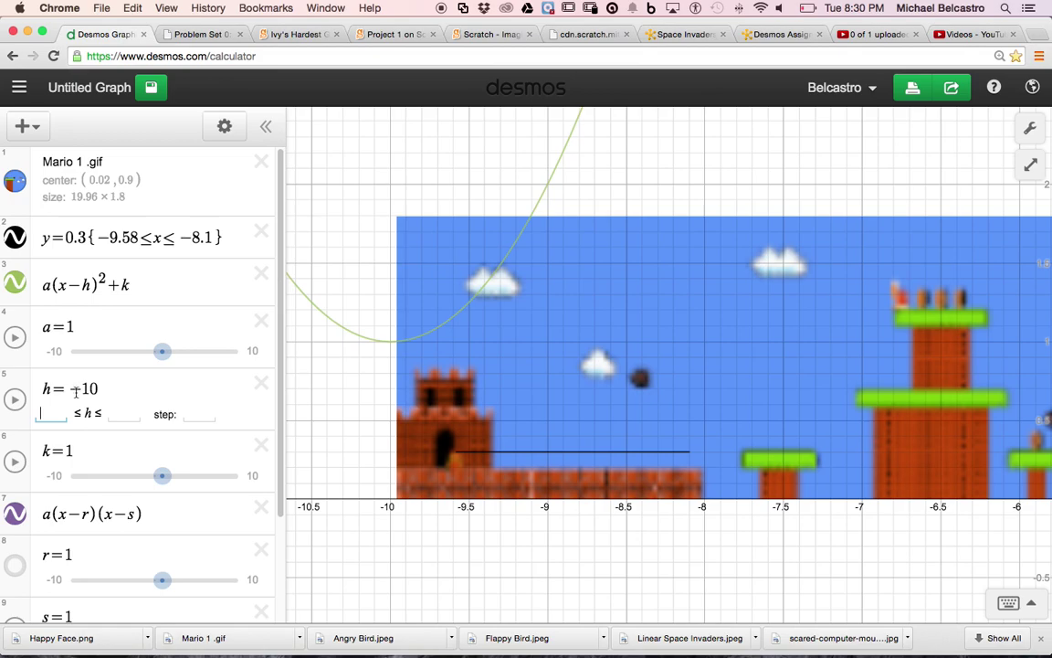
left_click(76, 391)
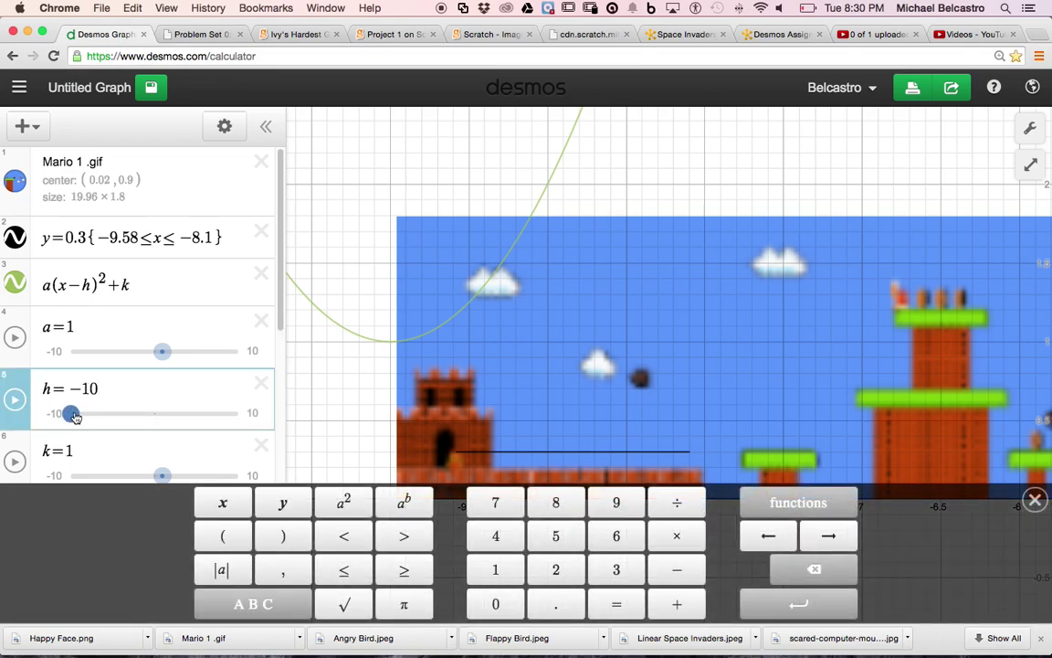
left_click_drag(76, 417, 91, 417)
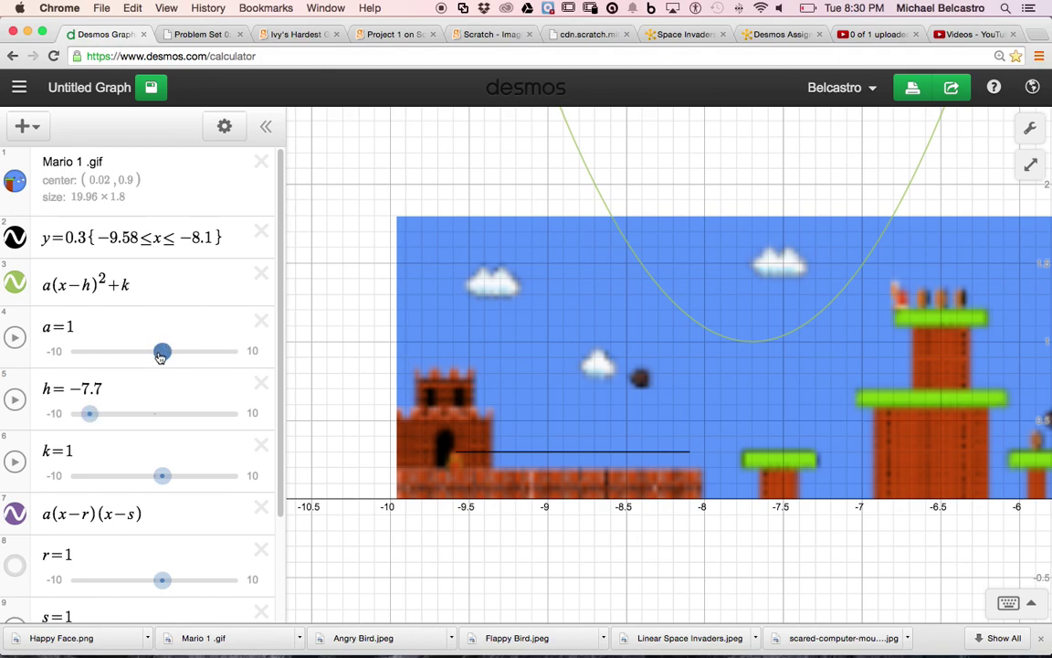
Step: Set a to −4.5 and k to 0.8 so the parabola opens downward over the platform
left_click_drag(161, 356, 117, 355)
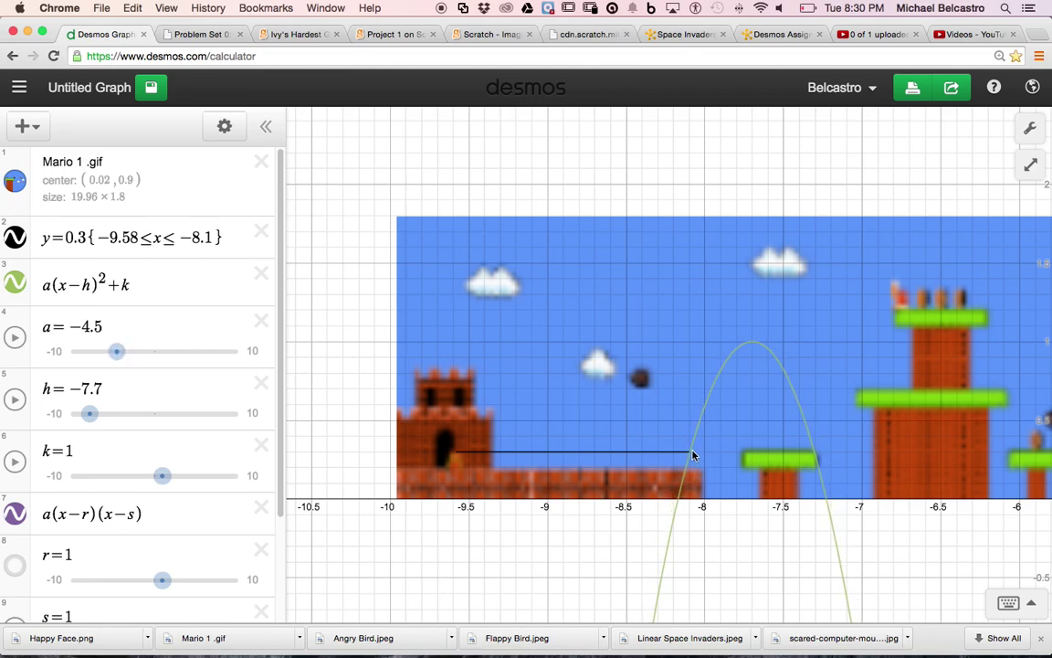
left_click_drag(161, 484, 161, 485)
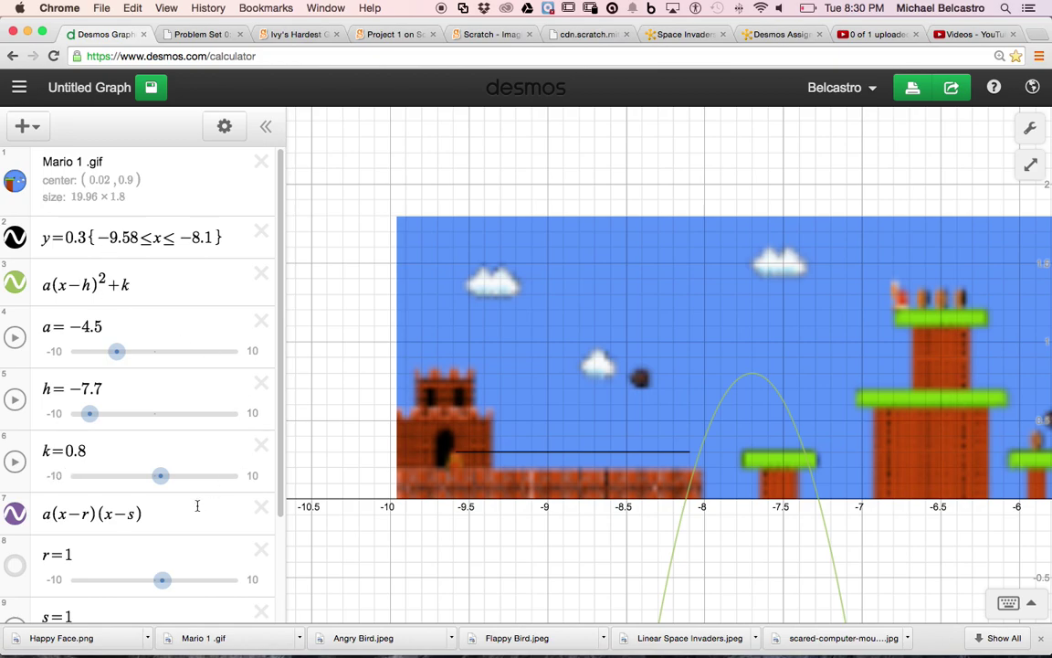
left_click(700, 459)
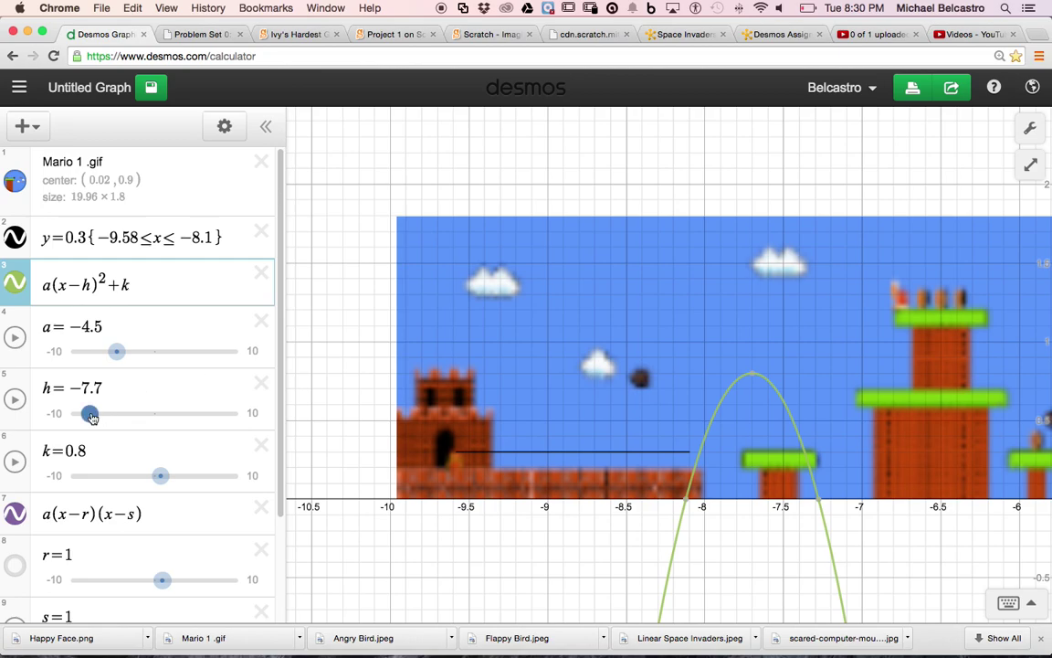
left_click_drag(89, 414, 93, 416)
Step: Try different h values such as −7.1 and −7.8 to position the parabola
left_click(109, 388)
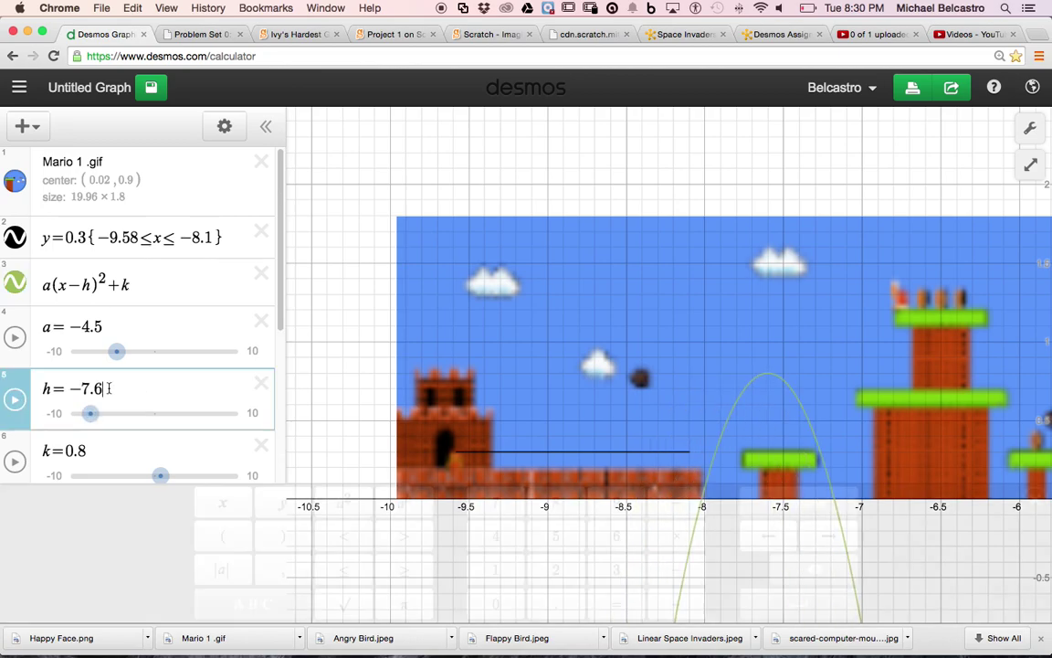
key("BackSpace")
type("1")
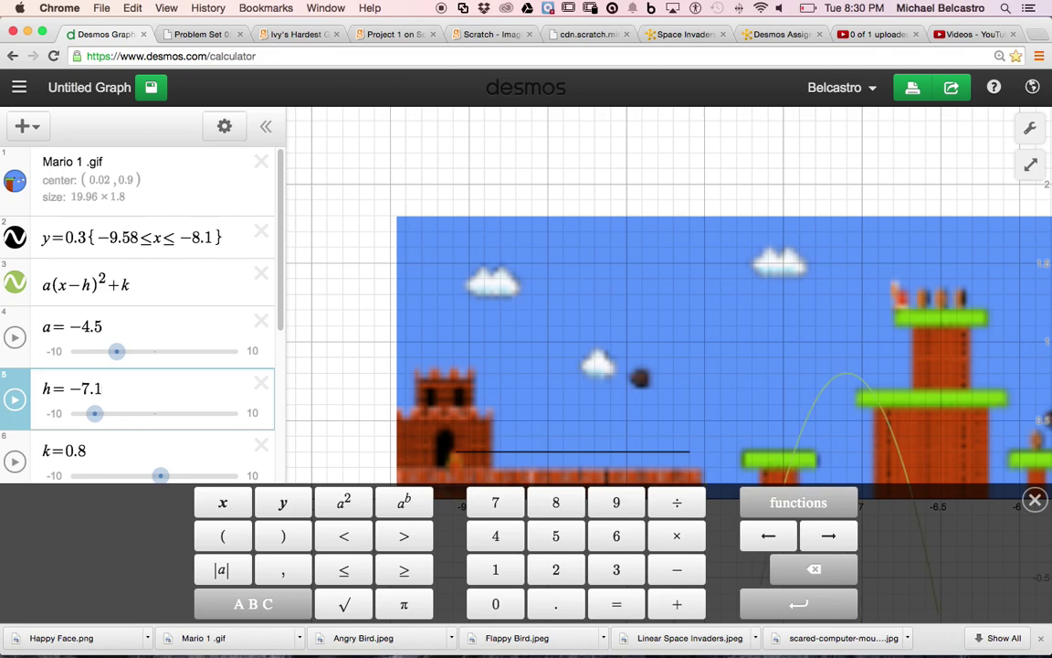
key("BackSpace")
key("BackSpace")
key("BackSpace")
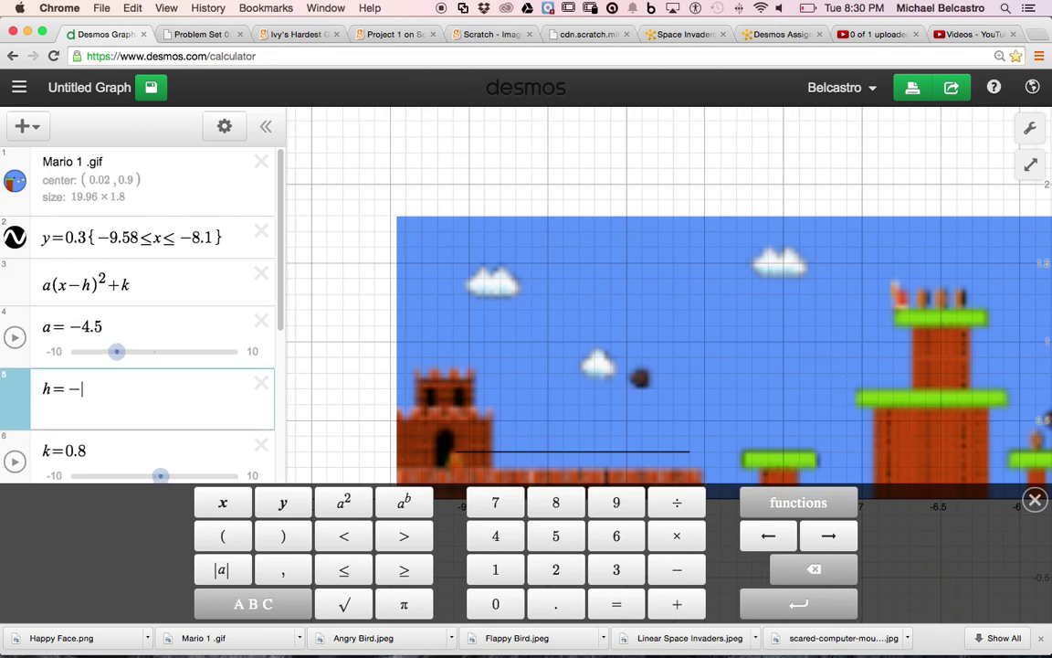
type("6.8")
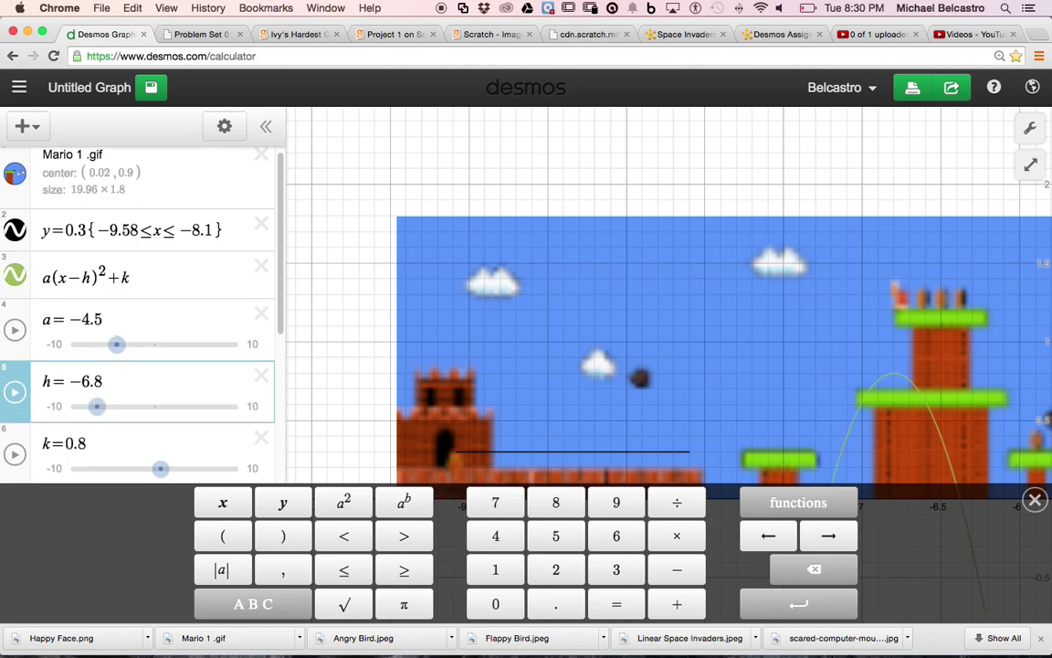
key("BackSpace")
key("BackSpace")
key("BackSpace")
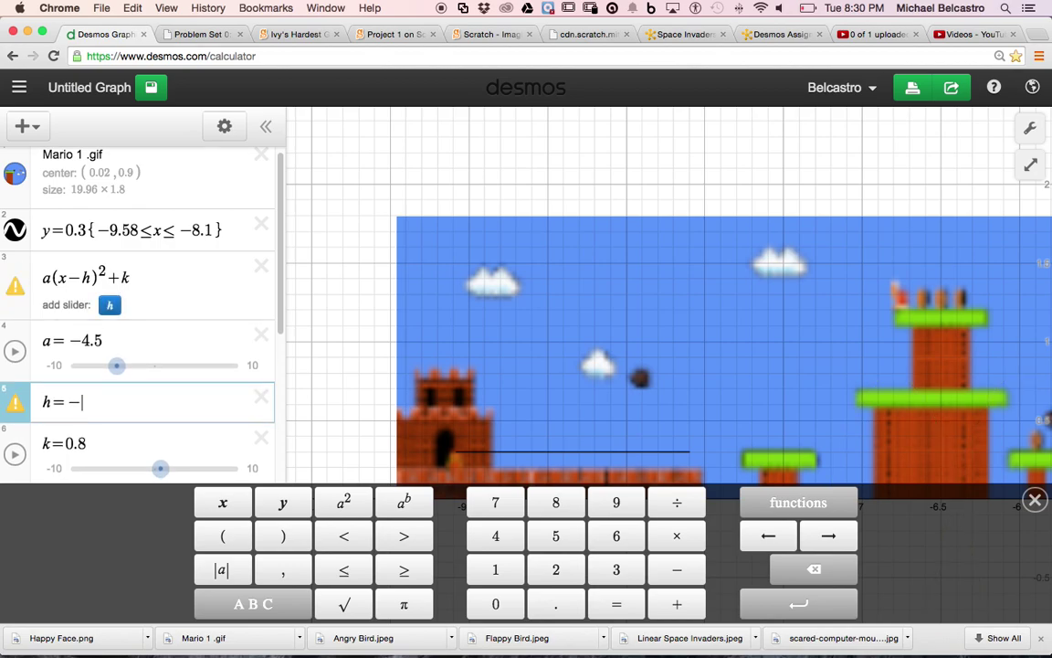
type("7.1")
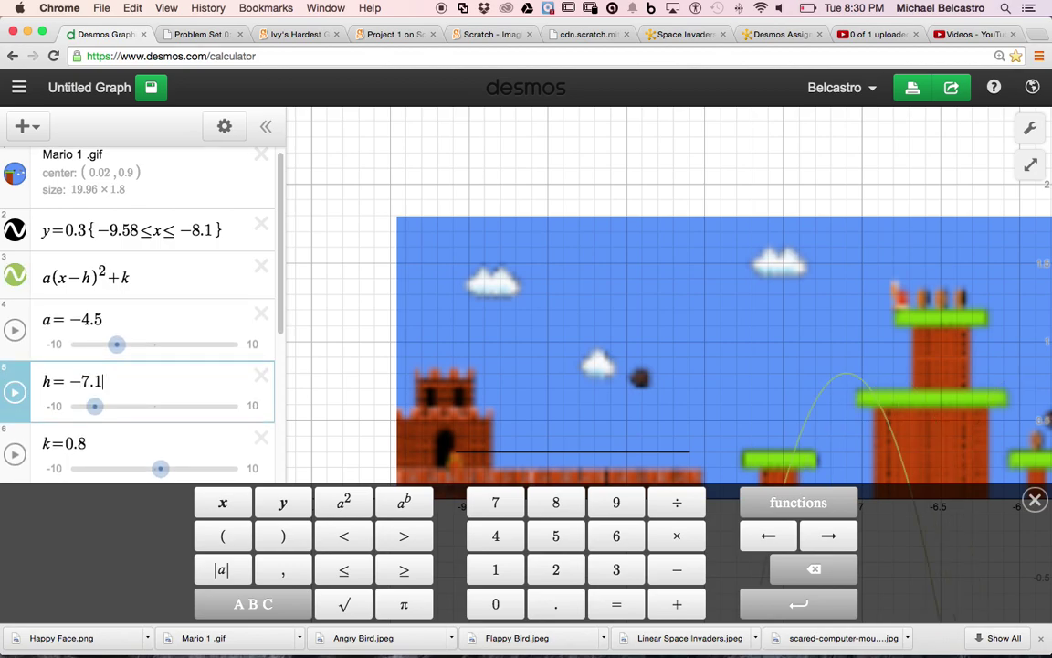
key("BackSpace")
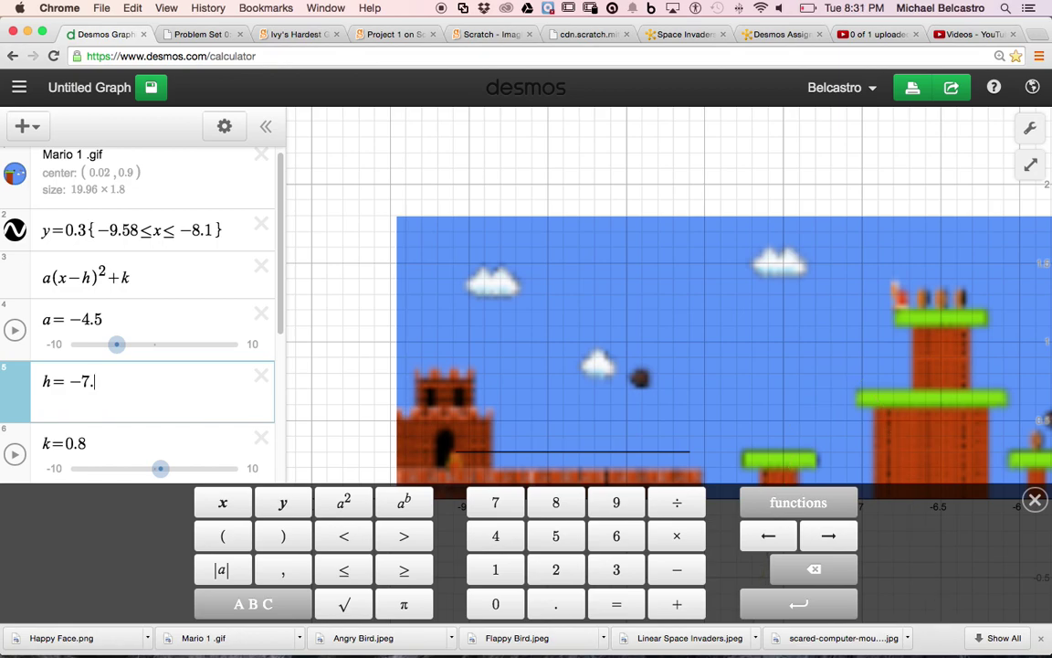
key("BackSpace")
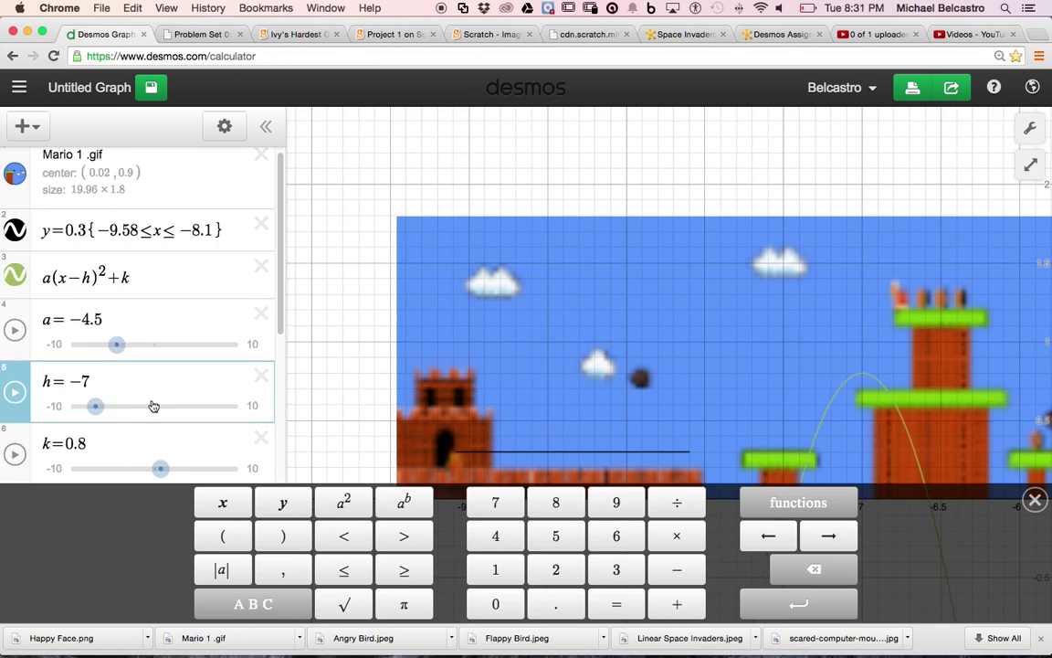
left_click_drag(98, 406, 89, 407)
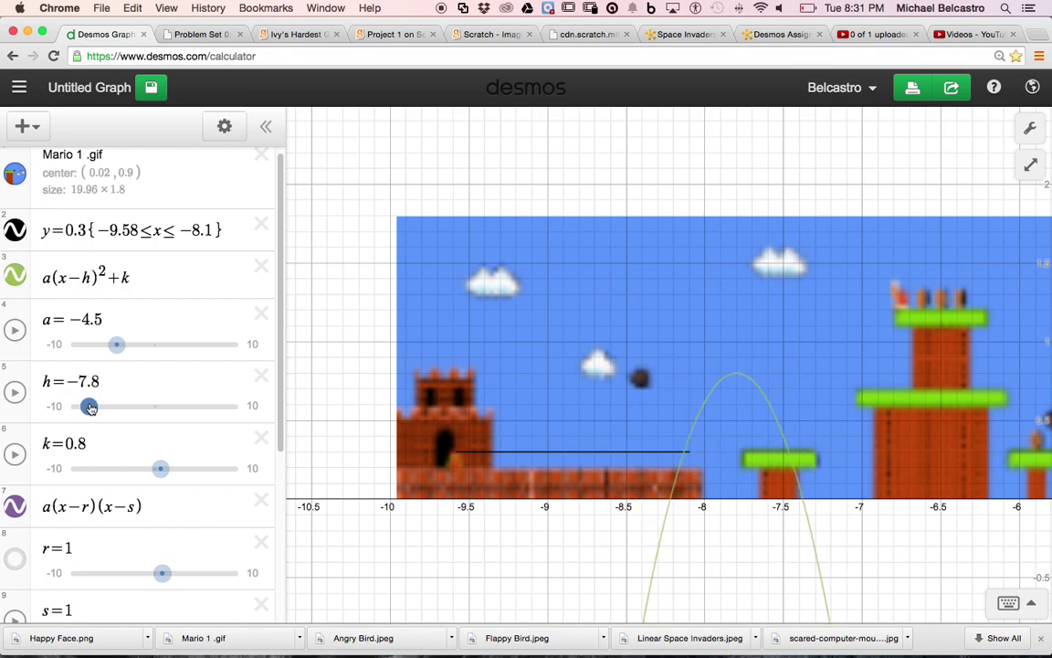
Step: Settle h at −7.75 and trace where the parabola meets the black line
left_click(115, 375)
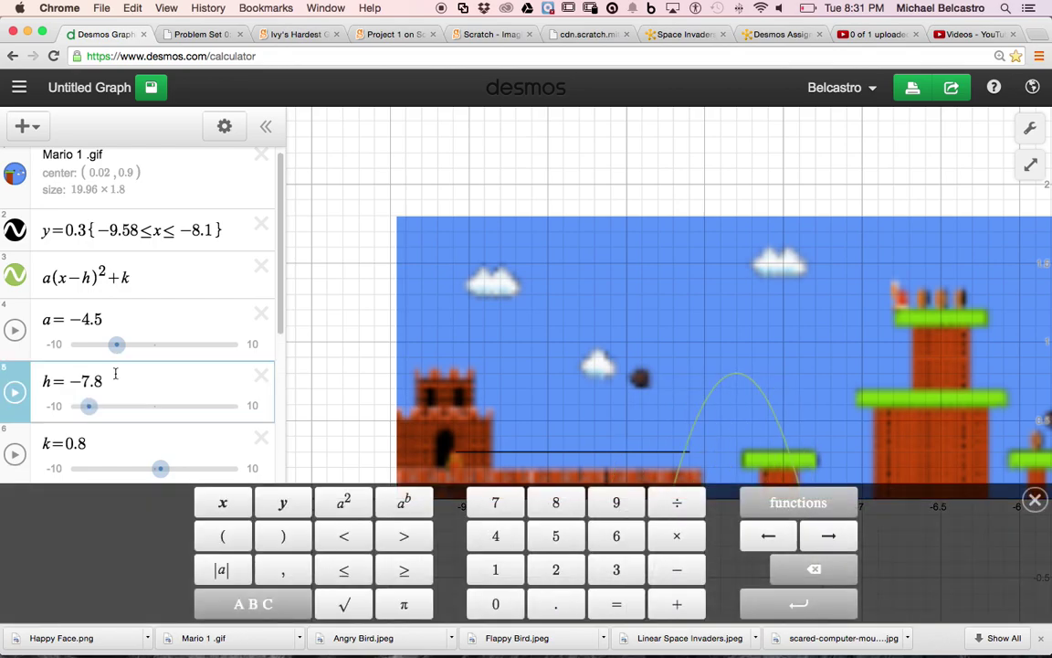
key("BackSpace")
type("7")
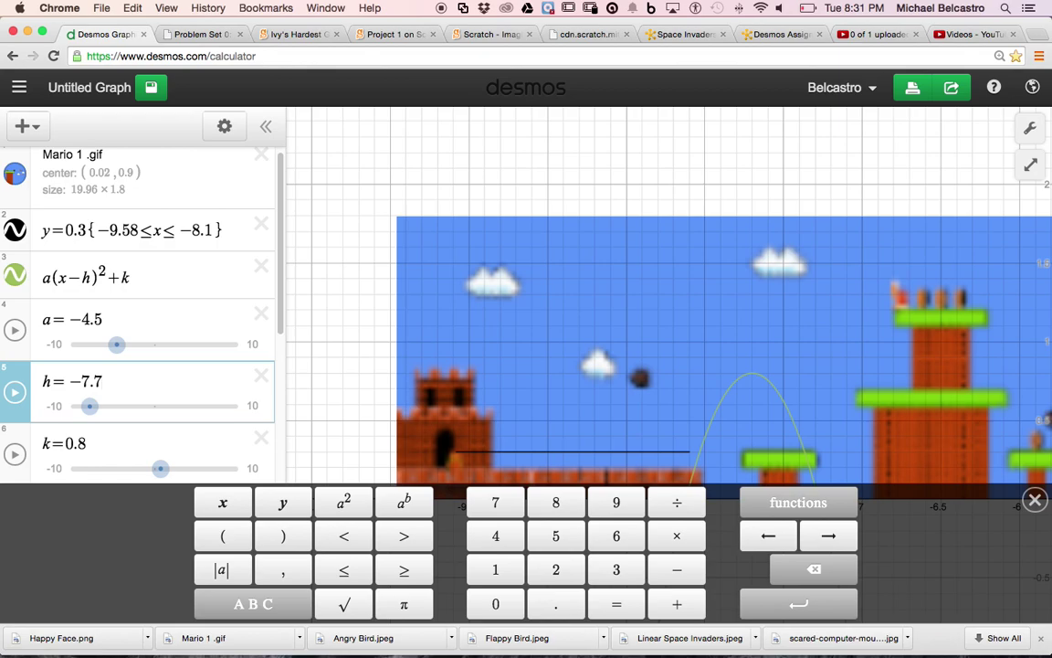
key("BackSpace")
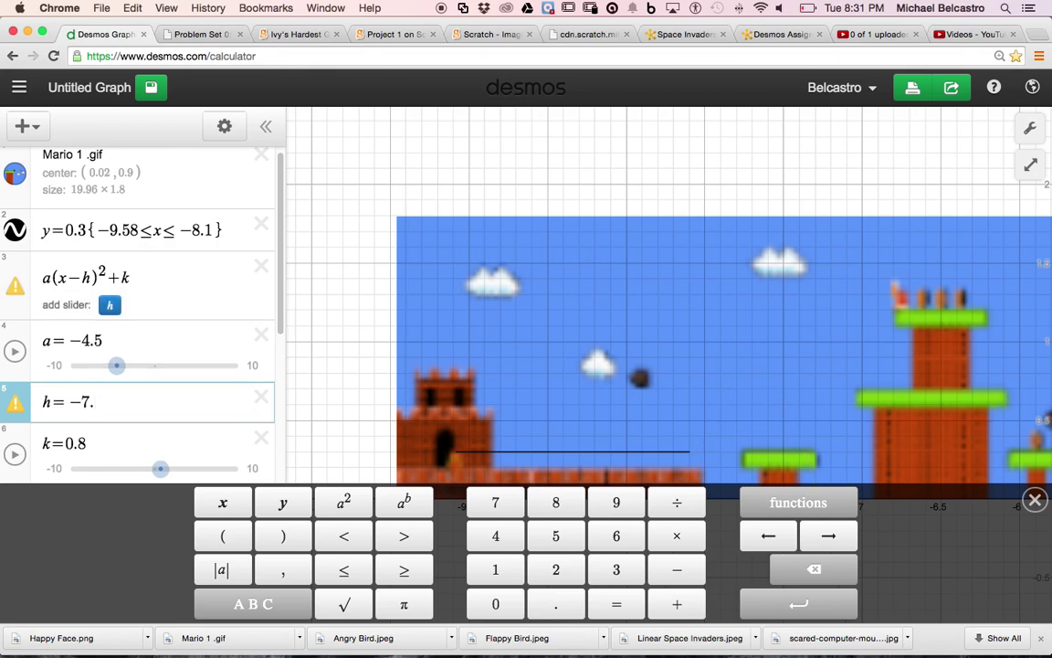
type("65")
key("BackSpace")
key("BackSpace")
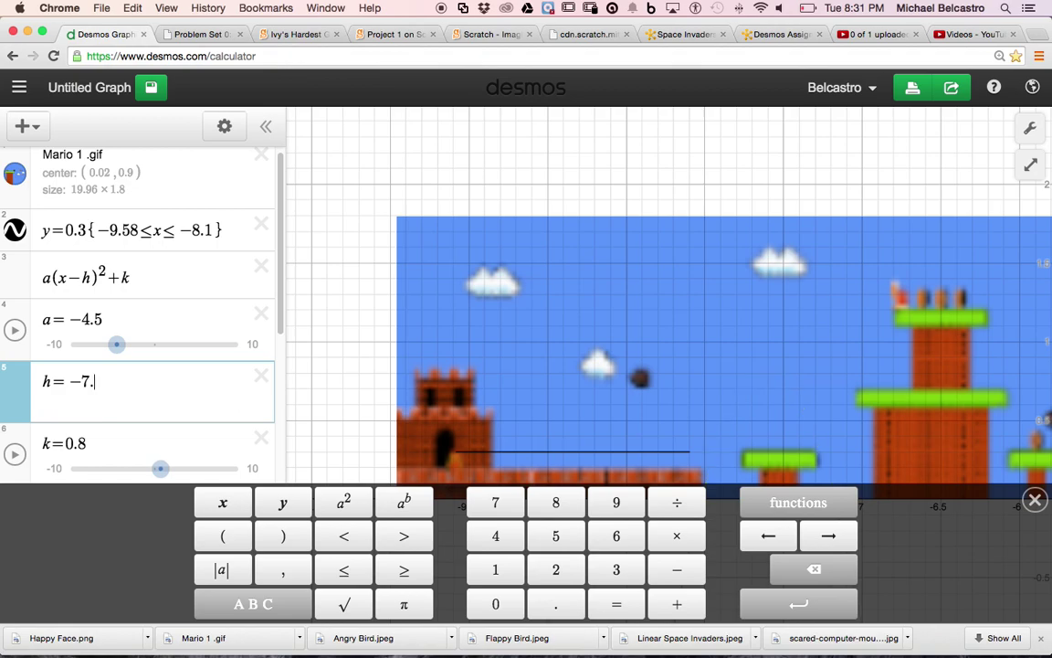
type("75")
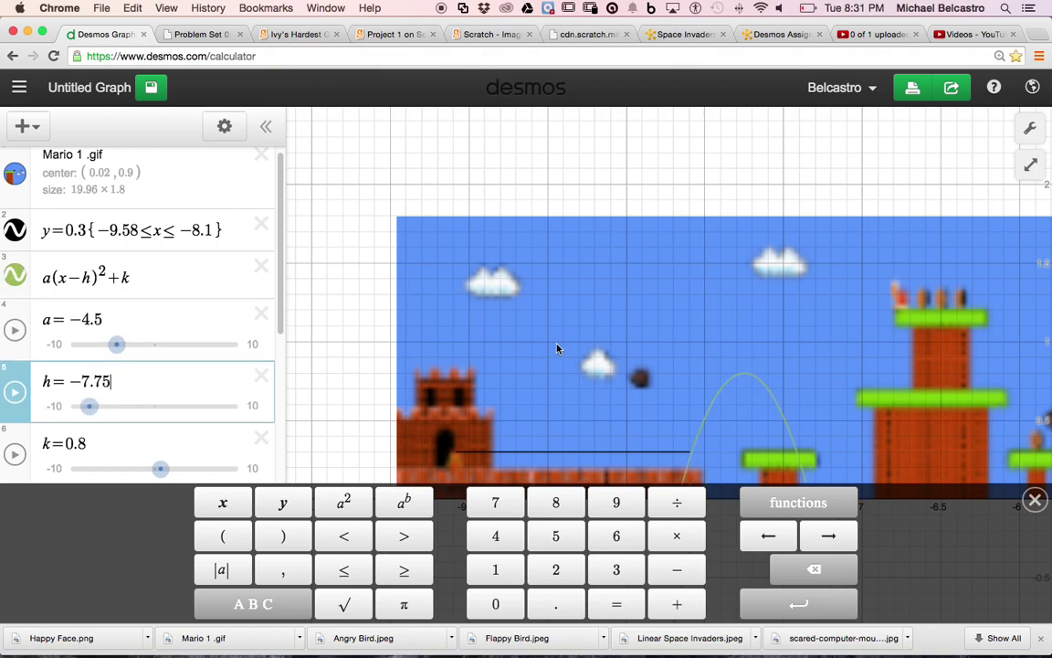
left_click(552, 360)
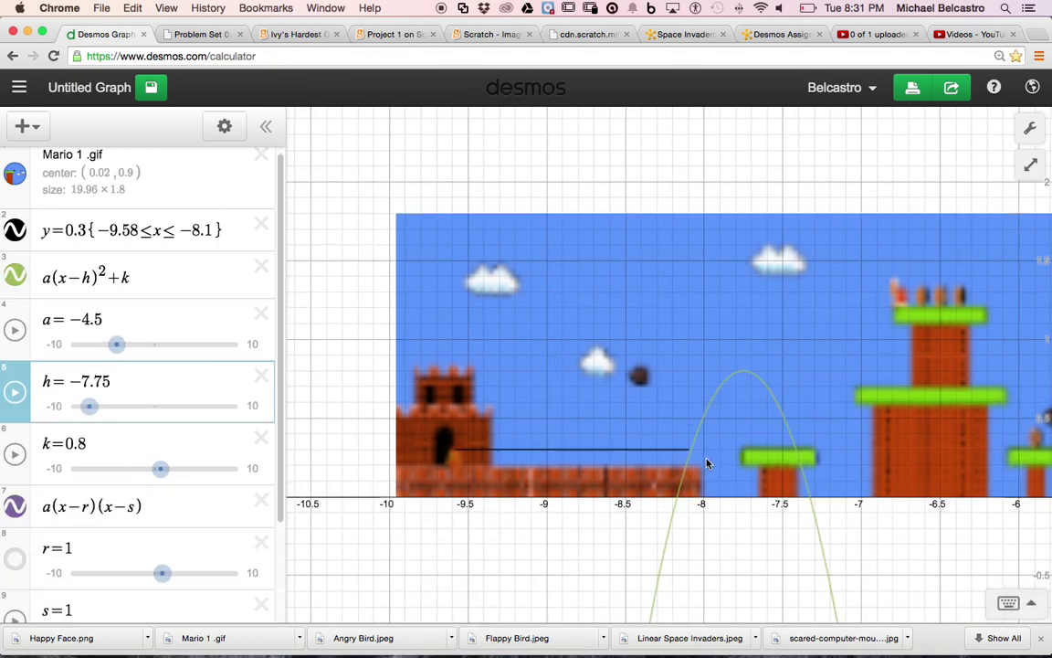
mouse_move(694, 454)
left_mouse_down()
mouse_move(726, 391)
mouse_move(774, 410)
mouse_move(792, 452)
left_mouse_up()
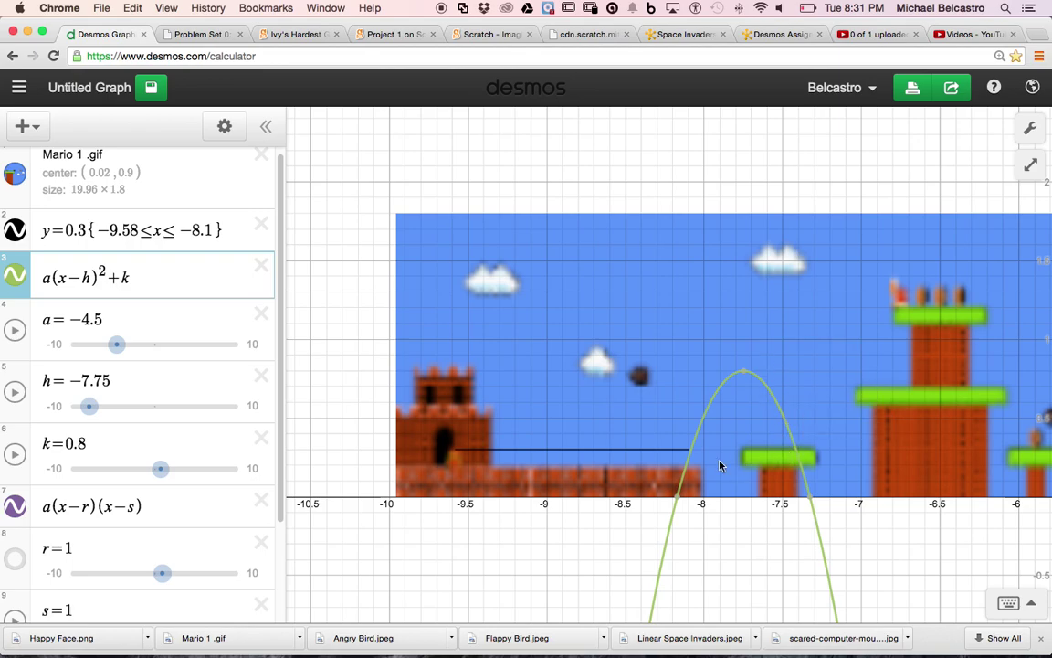
Step: Begin the parabola's domain restriction with −8.1 ≤ x in braces
left_click(161, 277)
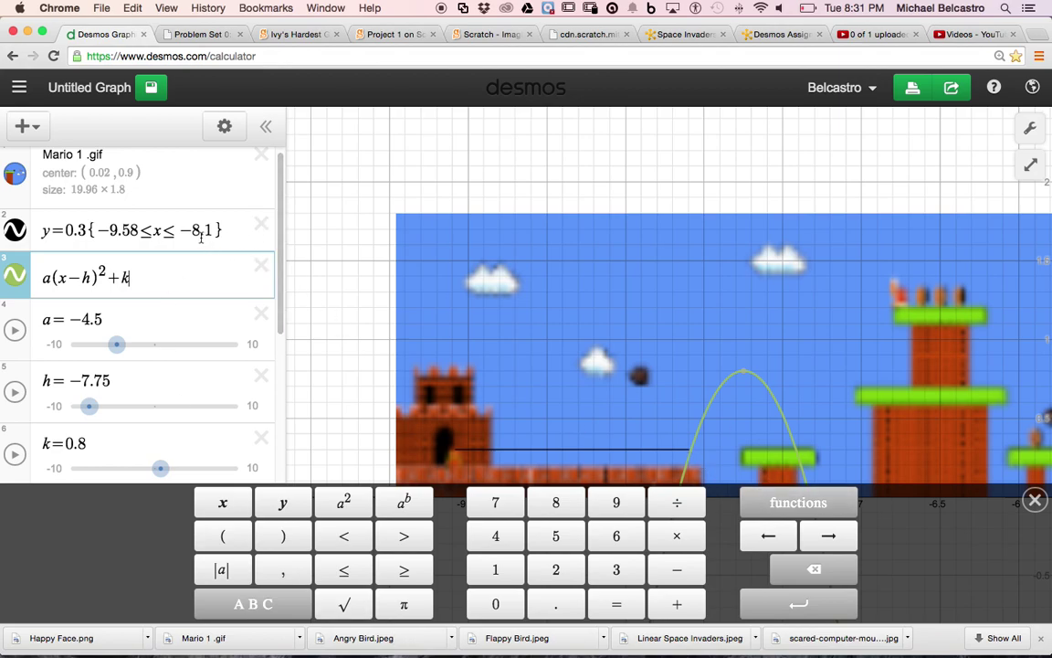
left_click(272, 604)
left_click(426, 604)
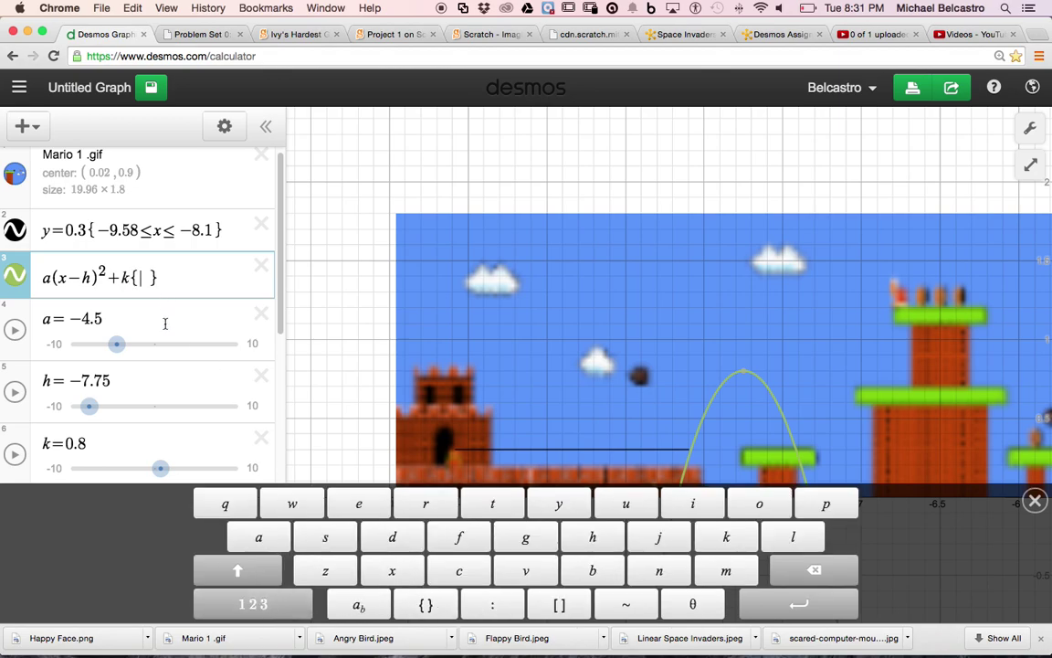
type("-8")
type(".1")
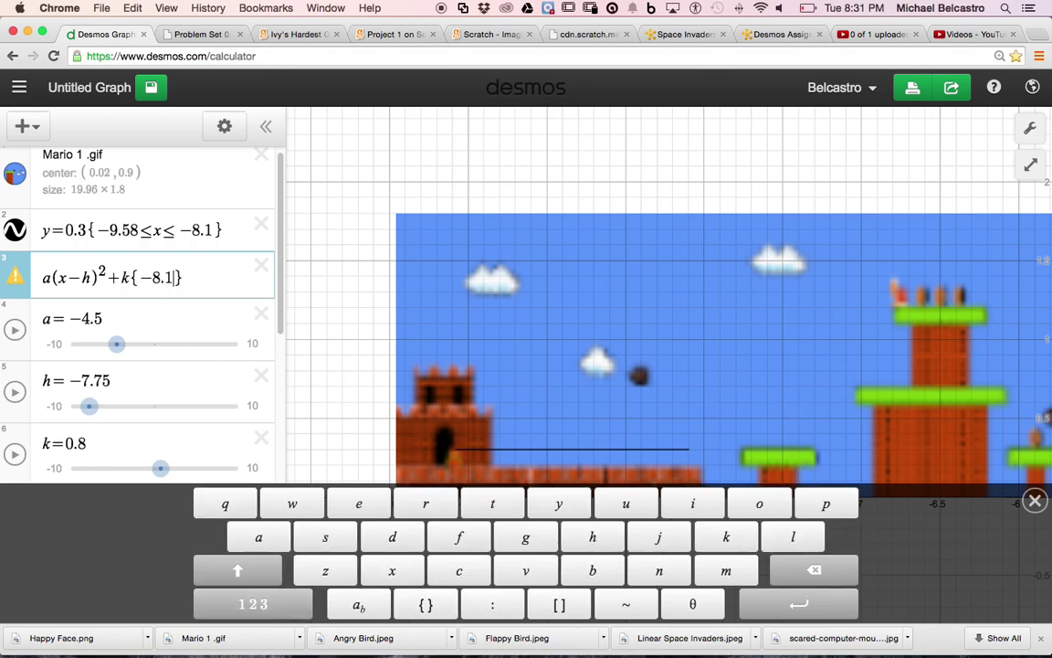
left_click(253, 604)
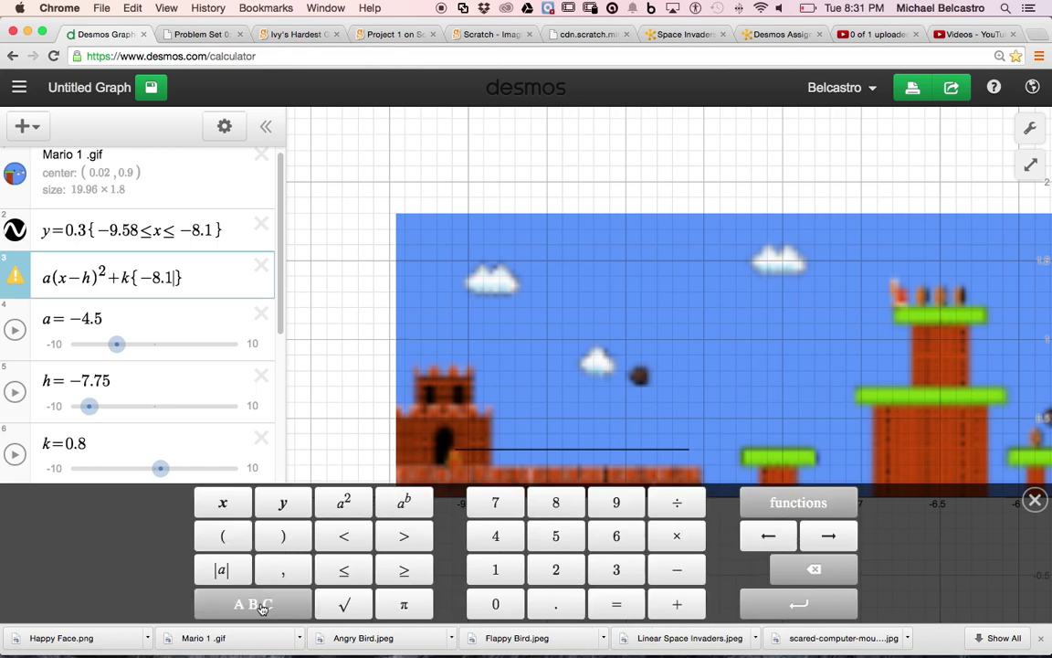
left_click(343, 569)
type("x")
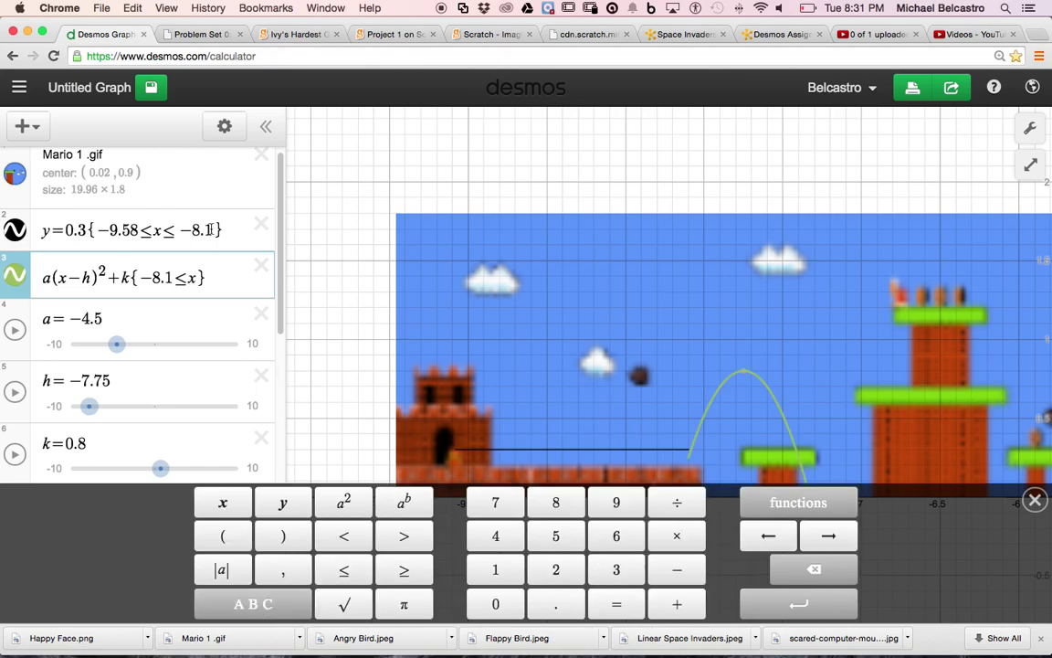
Step: Edit the black line's upper bound, keeping it at −8.1
left_click(211, 230)
type("5")
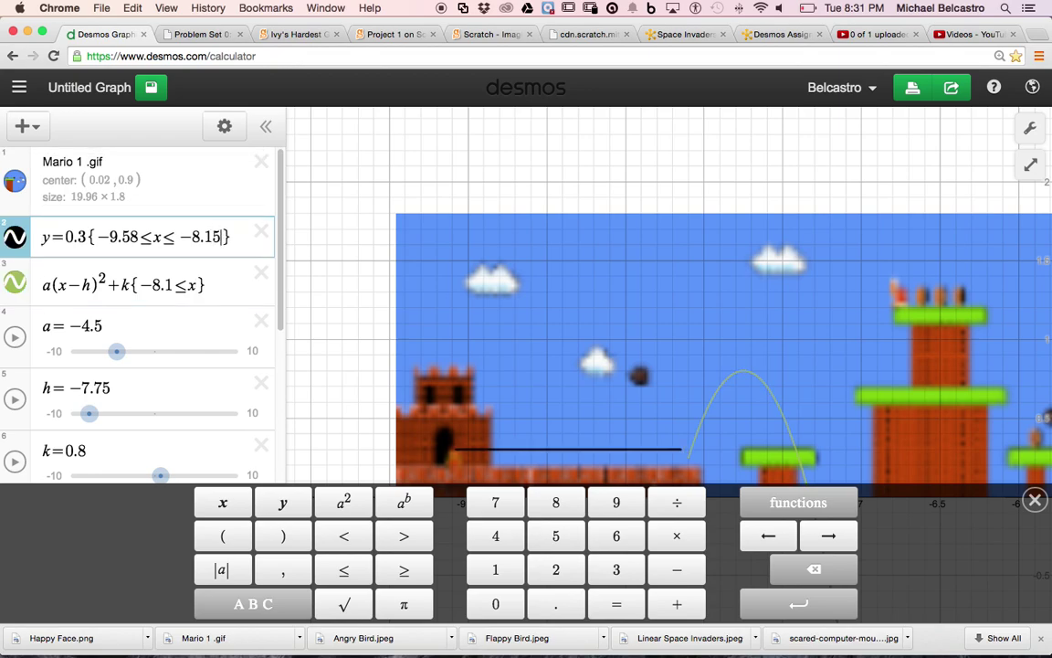
key("BackSpace")
key("BackSpace")
type(".7")
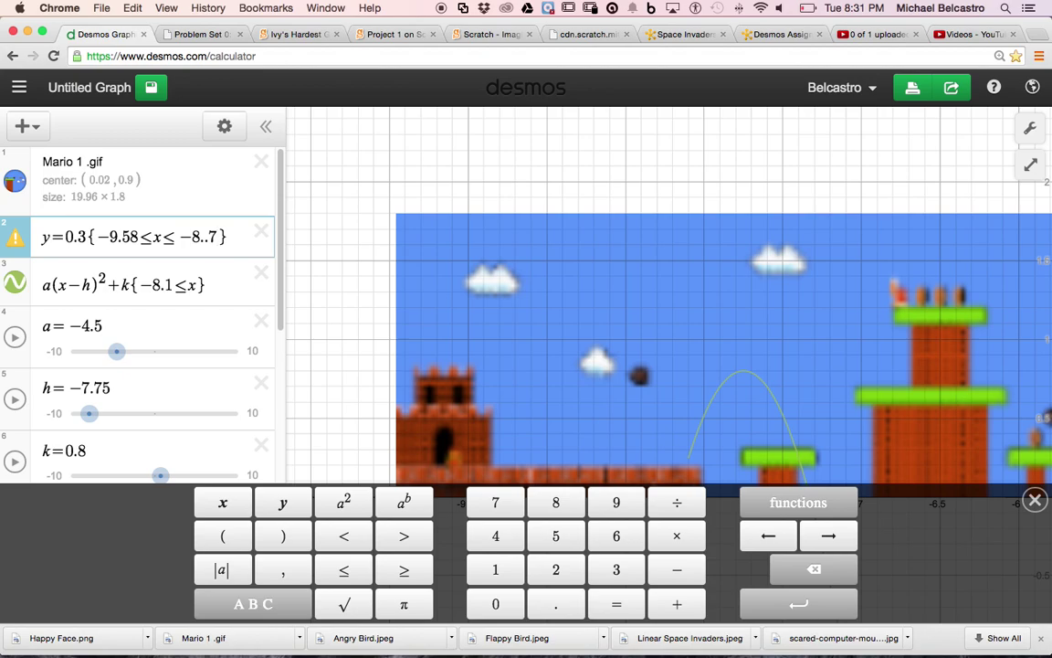
key("BackSpace")
key("BackSpace")
type("7")
key("BackSpace")
type("1")
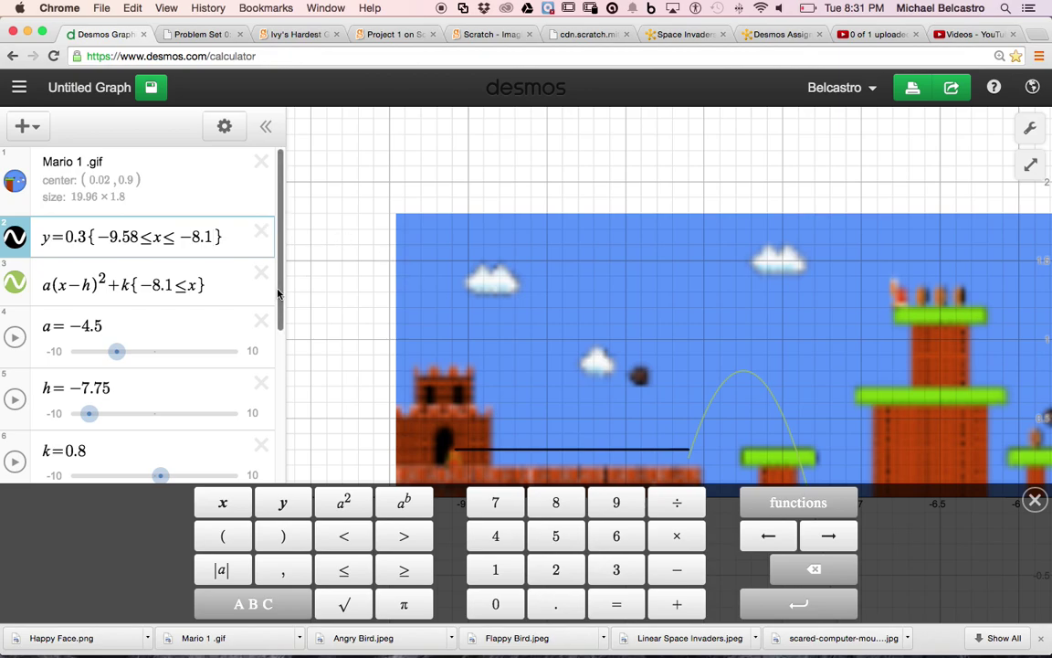
Step: Trace the parabola to the pipe top and complete its restriction with x ≤ −7.44
left_click(201, 285)
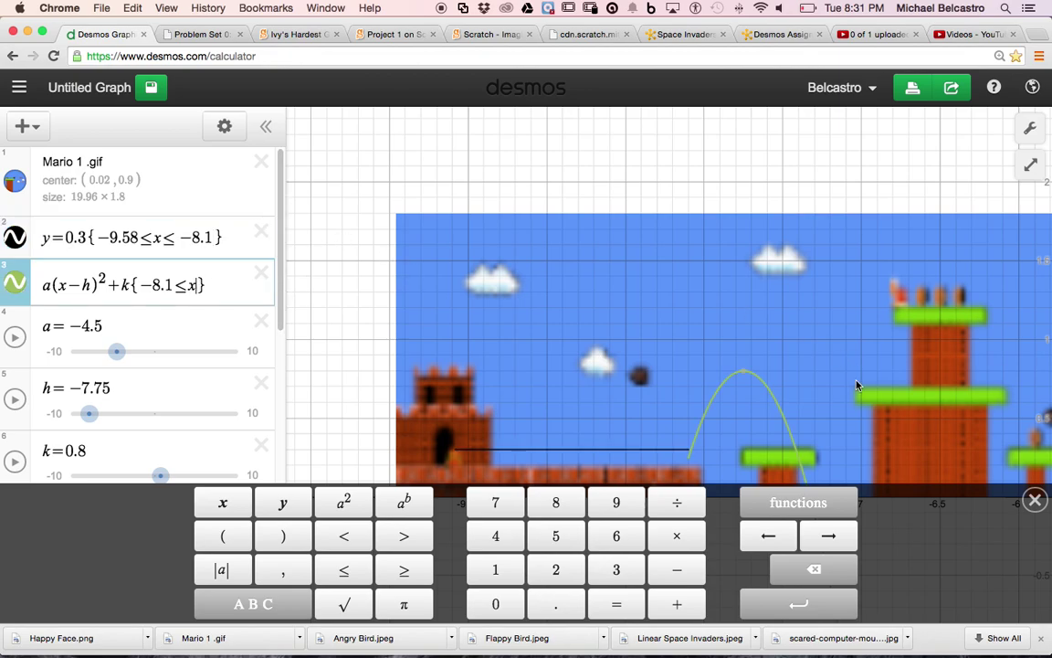
left_click(796, 448)
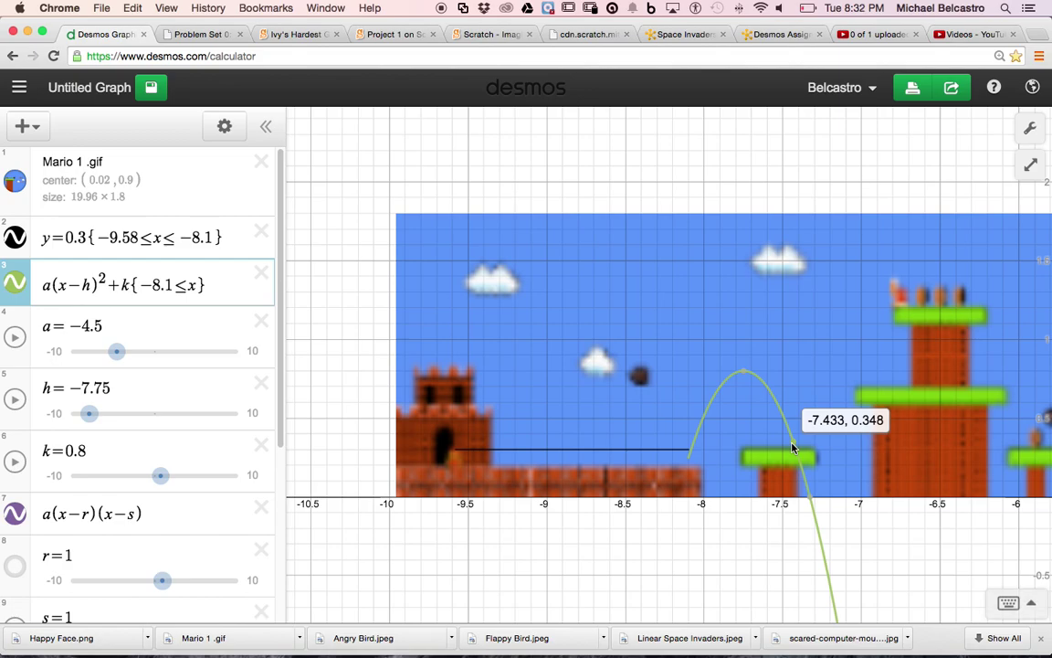
left_click(793, 445)
left_click_drag(793, 445, 793, 446)
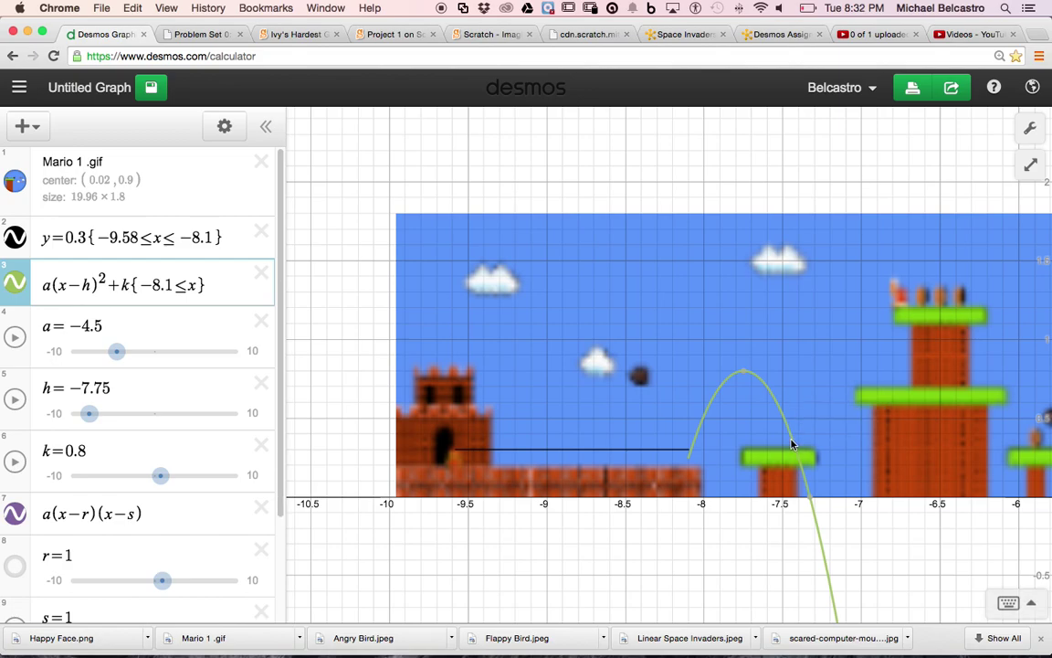
left_click(201, 285)
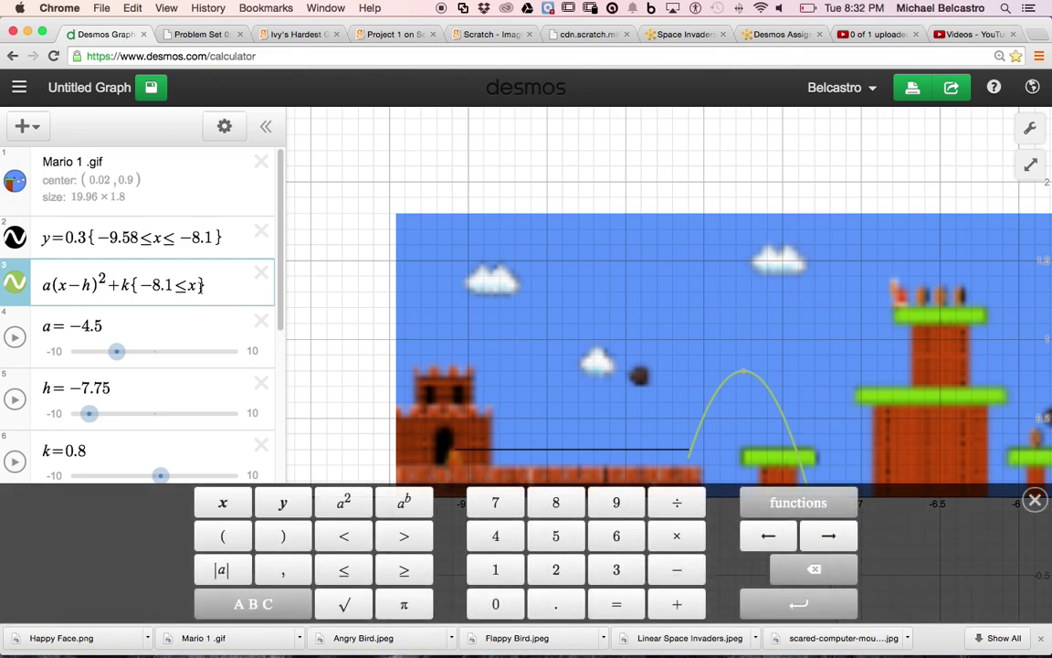
left_click(342, 570)
type("-7.44")
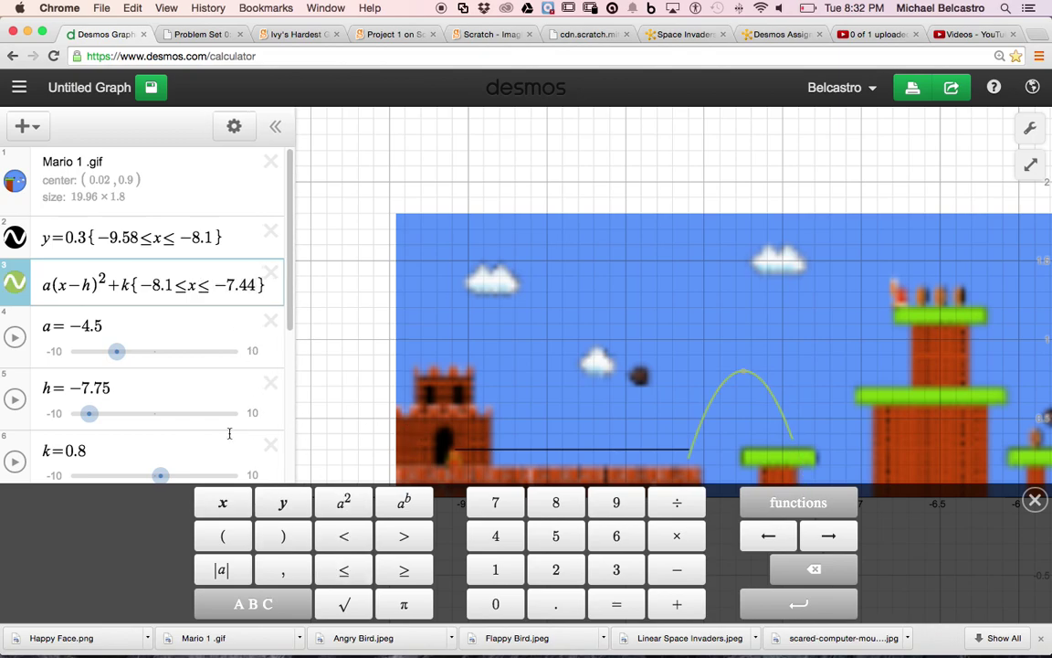
Step: Colour the restricted parabola black and zoom out to show the whole level
left_click(15, 282)
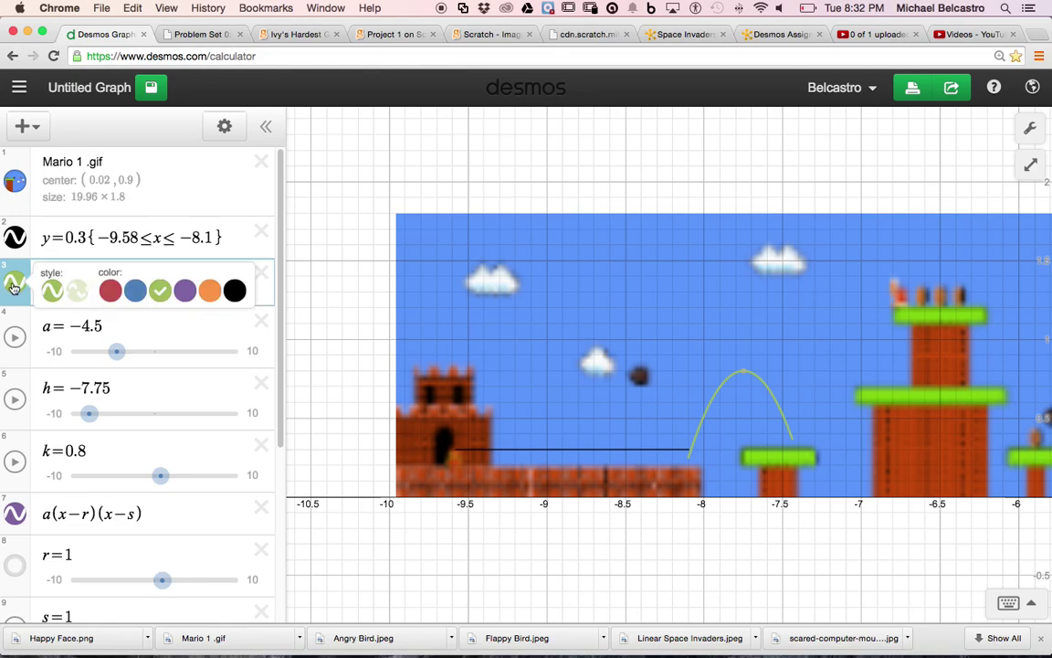
left_click(232, 290)
left_click(366, 329)
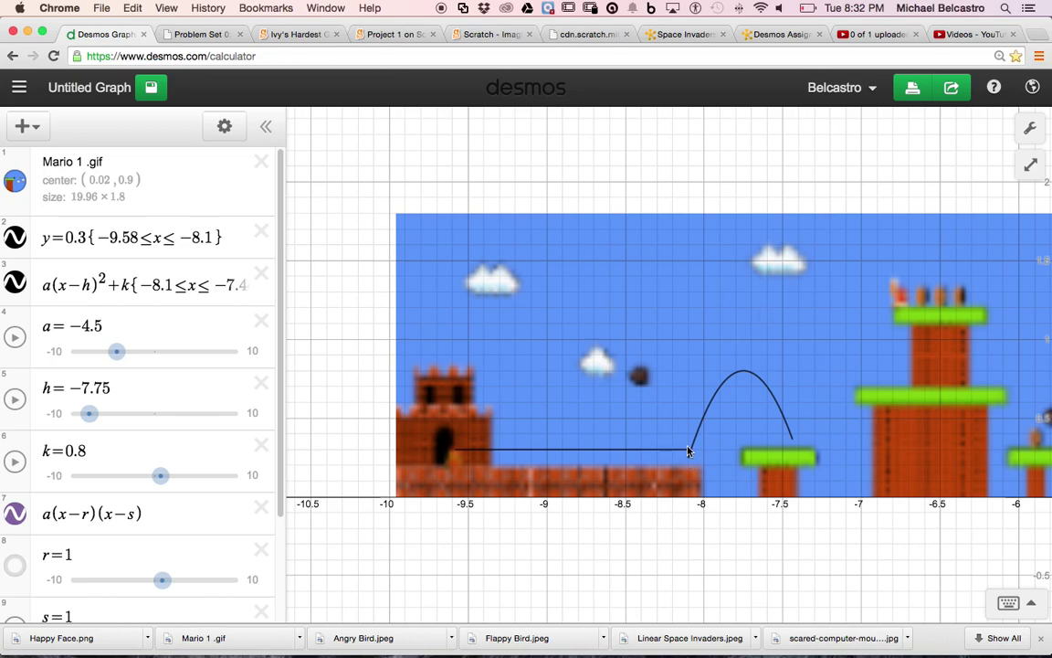
left_click_drag(688, 451, 688, 455)
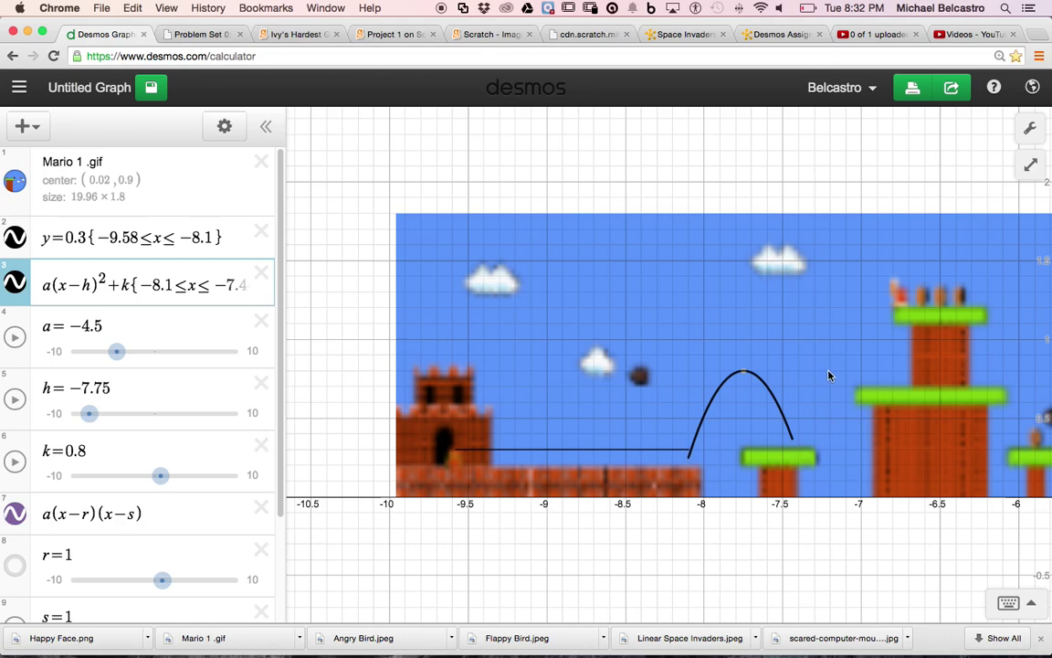
scroll(666, 371, "down", 10)
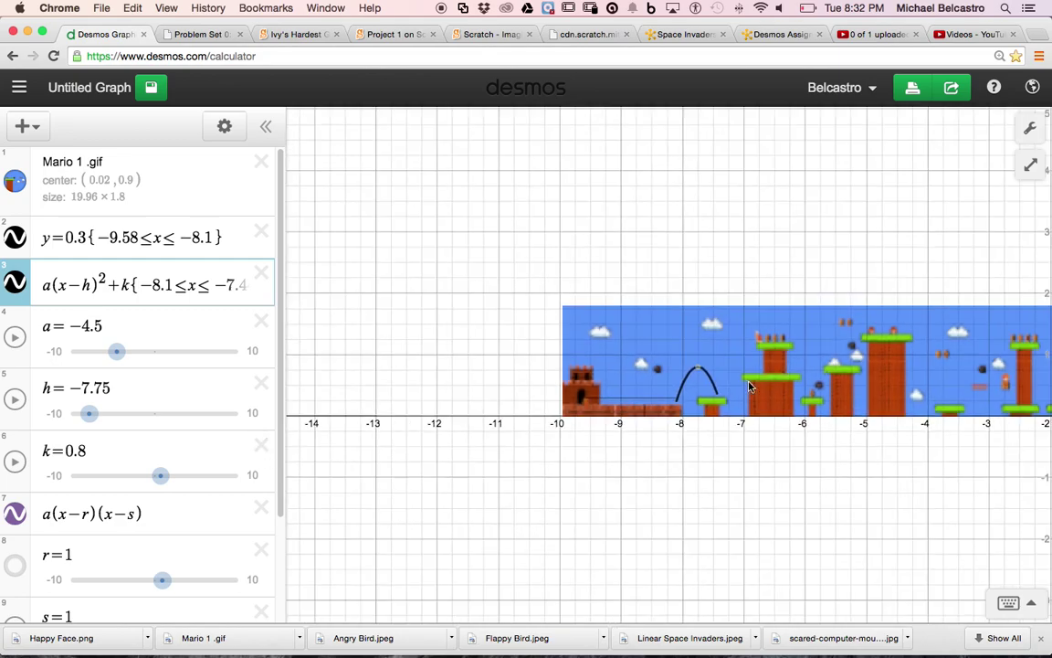
left_click_drag(821, 281, 723, 278)
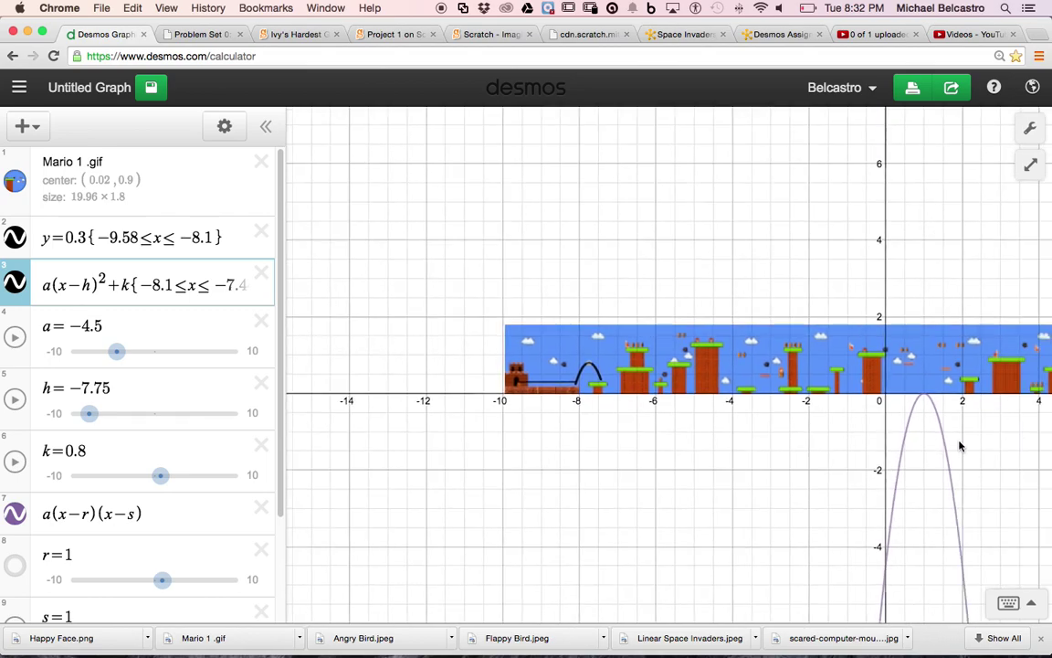